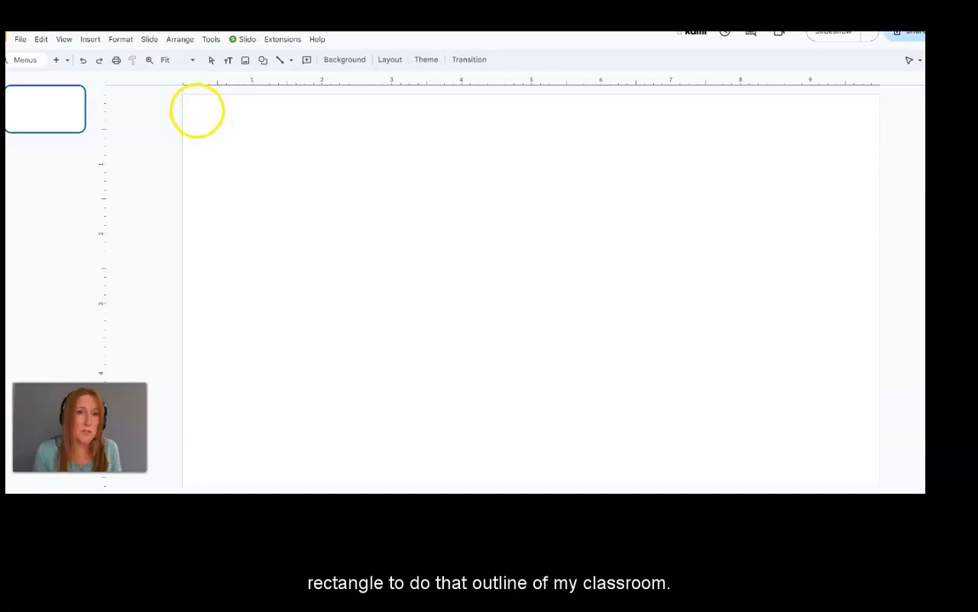
- Draw a rectangle about 7.2 by 5.4 inches as the classroom outline, with a thicker border and a white fill
{"action": "mouse_move", "coordinate": [237, 111]}
{"action": "left_mouse_down"}
{"action": "mouse_move", "coordinate": [412, 135]}
{"action": "mouse_move", "coordinate": [513, 256]}
{"action": "mouse_move", "coordinate": [548, 277]}
{"action": "mouse_move", "coordinate": [559, 387]}
{"action": "mouse_move", "coordinate": [593, 480]}
{"action": "mouse_move", "coordinate": [695, 482]}
{"action": "left_mouse_up"}
{"action": "left_click", "coordinate": [342, 60]}
{"action": "left_click", "coordinate": [360, 96]}
{"action": "left_click", "coordinate": [342, 60]}
{"action": "left_click", "coordinate": [367, 129]}
{"action": "left_click", "coordinate": [307, 59]}
{"action": "left_click", "coordinate": [320, 110]}
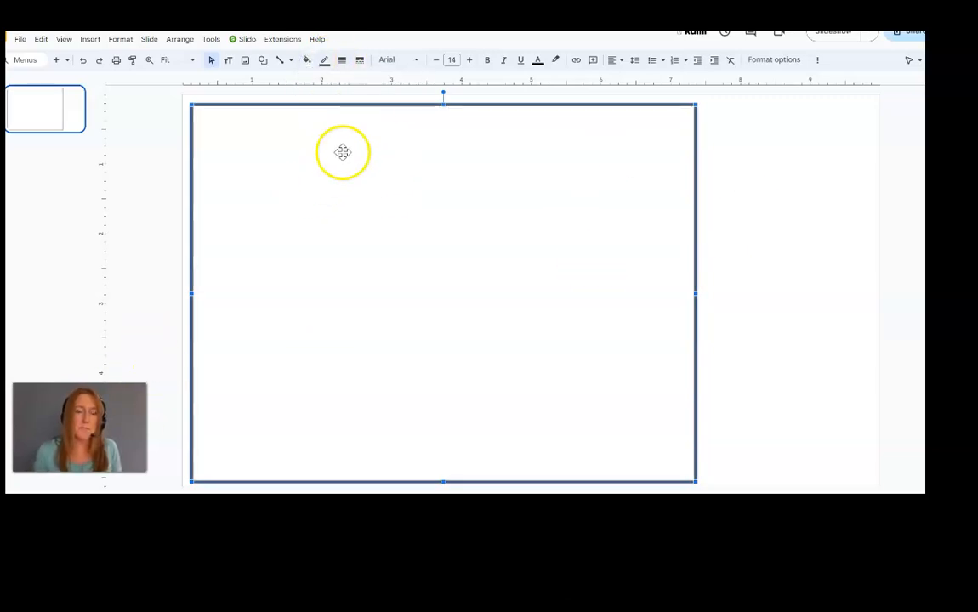
- Draw a narrow rectangle about 1.3 inches wide at the left end of the classroom's top wall and fill it light blue
{"action": "left_click", "coordinate": [263, 60]}
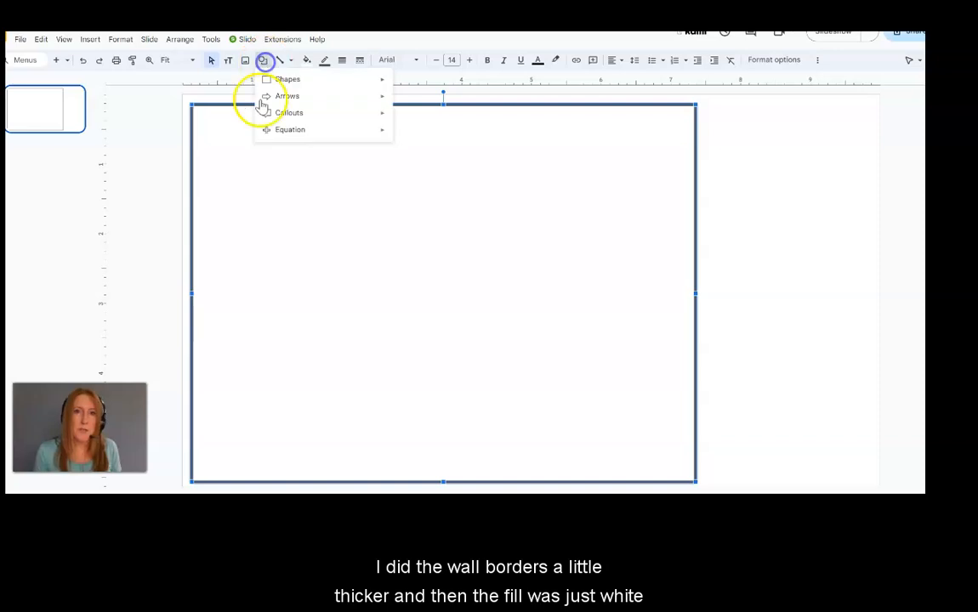
{"action": "mouse_move", "coordinate": [356, 85]}
{"action": "left_click", "coordinate": [401, 83]}
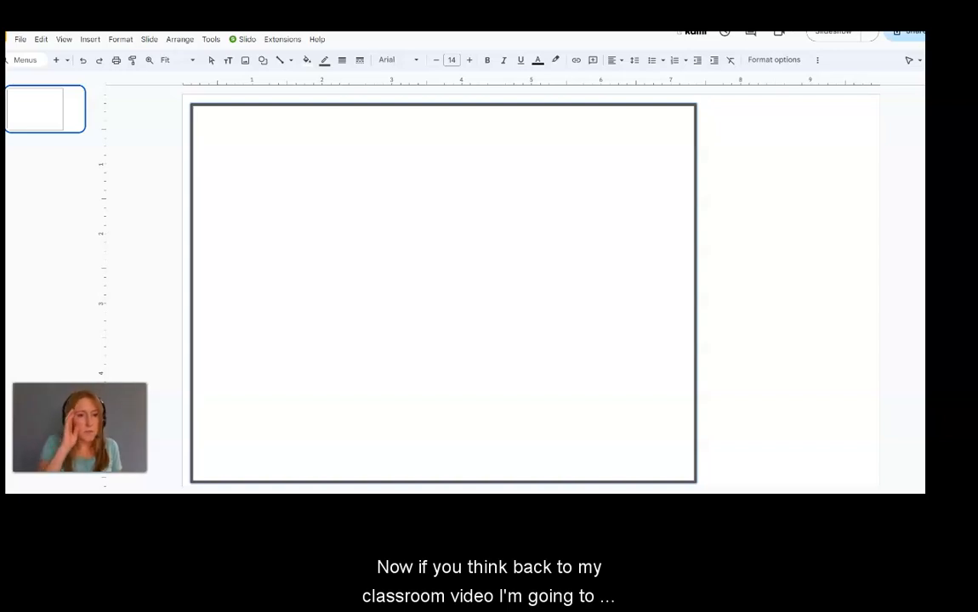
{"action": "left_click_drag", "start_coordinate": [222, 107], "coordinate": [314, 116]}
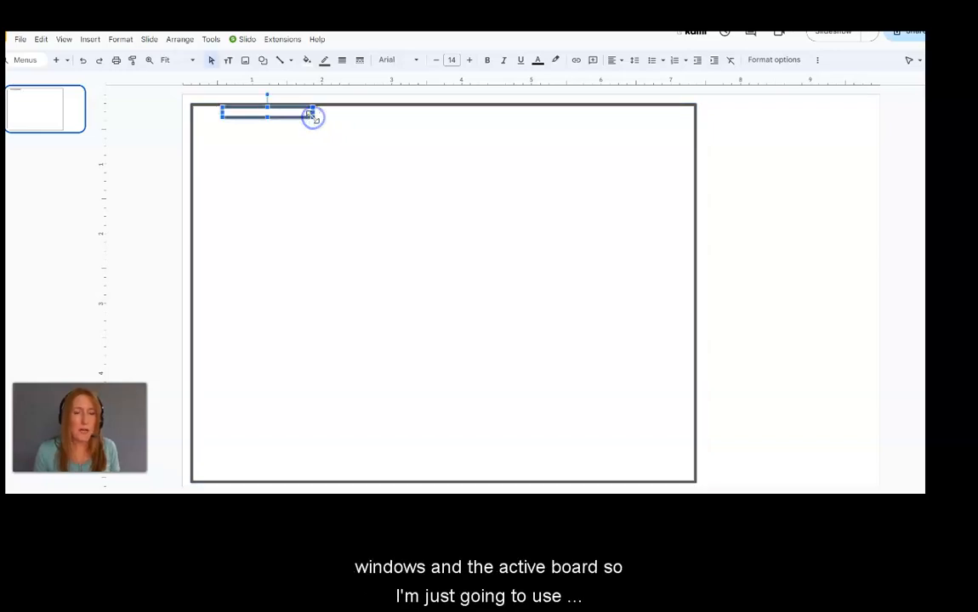
{"action": "left_click", "coordinate": [307, 60]}
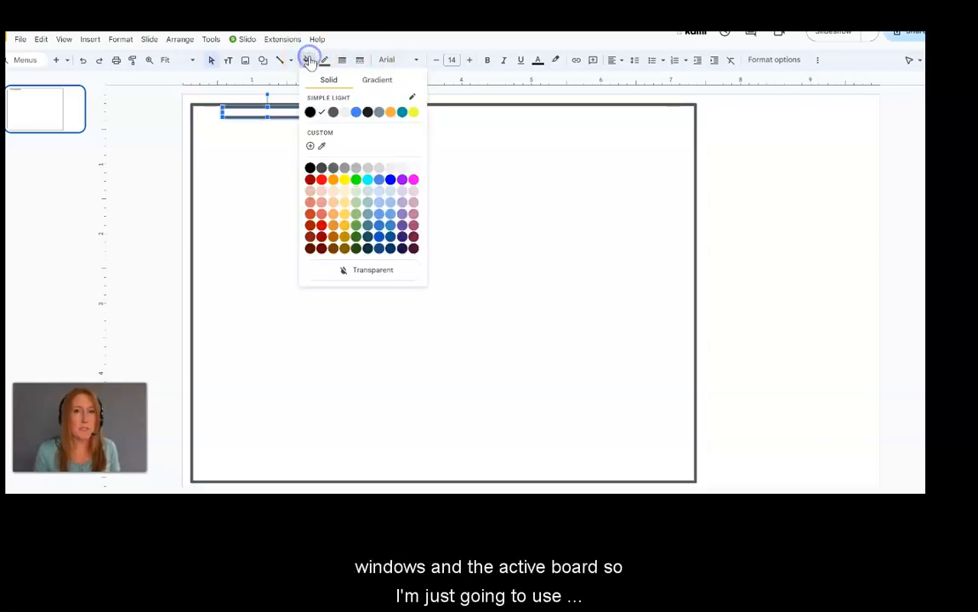
{"action": "left_click", "coordinate": [390, 192]}
- Duplicate the light-blue rectangle twice along the top wall, placing one toward the right end and one about 3 inches wide between them
{"action": "key", "text": "ctrl+d"}
{"action": "left_click_drag", "start_coordinate": [301, 125], "coordinate": [611, 108]}
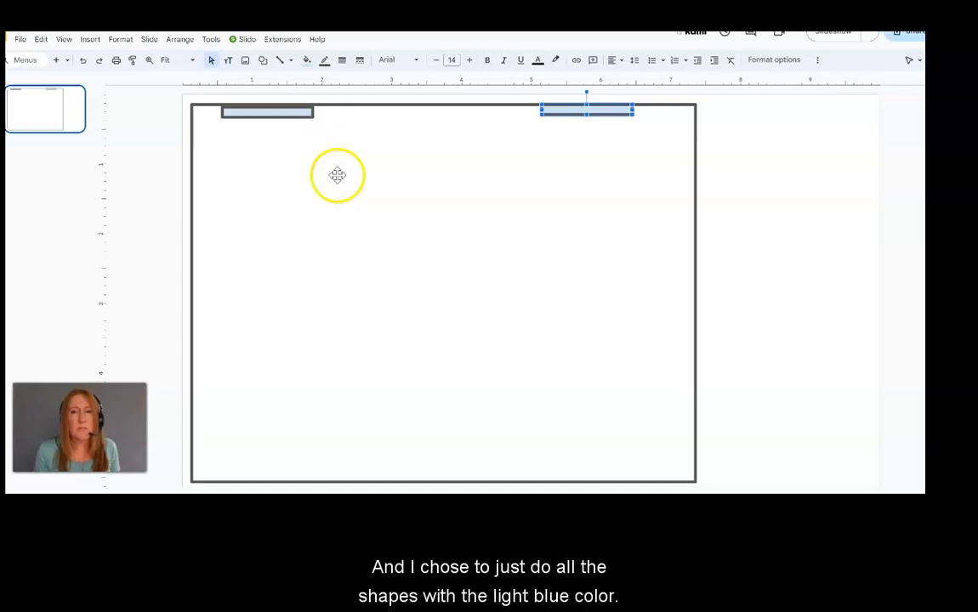
{"action": "left_click", "coordinate": [297, 112]}
{"action": "key", "text": "ctrl+d"}
{"action": "left_click_drag", "start_coordinate": [469, 137], "coordinate": [469, 136]}
{"action": "left_click_drag", "start_coordinate": [440, 135], "coordinate": [504, 111]}
- Label the wide middle rectangle on the top wall "Active Board" in Comfortaa at size 10
{"action": "left_click", "coordinate": [483, 115]}
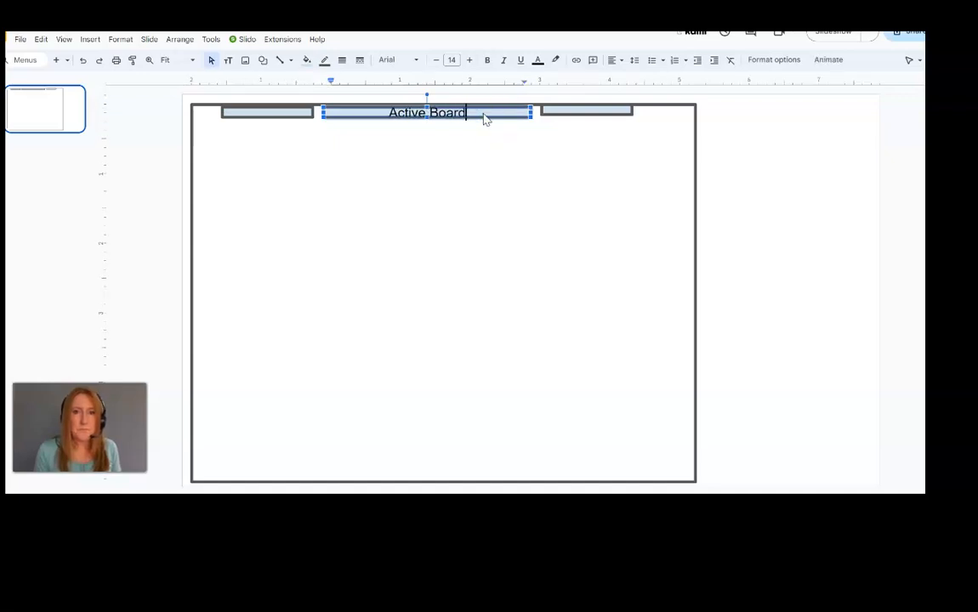
{"action": "left_click_drag", "start_coordinate": [470, 111], "coordinate": [397, 116]}
{"action": "left_click", "coordinate": [435, 60]}
{"action": "left_click", "coordinate": [434, 59]}
{"action": "left_click", "coordinate": [434, 59]}
{"action": "left_click", "coordinate": [434, 59]}
{"action": "left_click", "coordinate": [404, 162]}
- Give the three blue top-wall rectangles a thinner border and line up the right one with the other two
{"action": "left_click", "coordinate": [303, 112]}
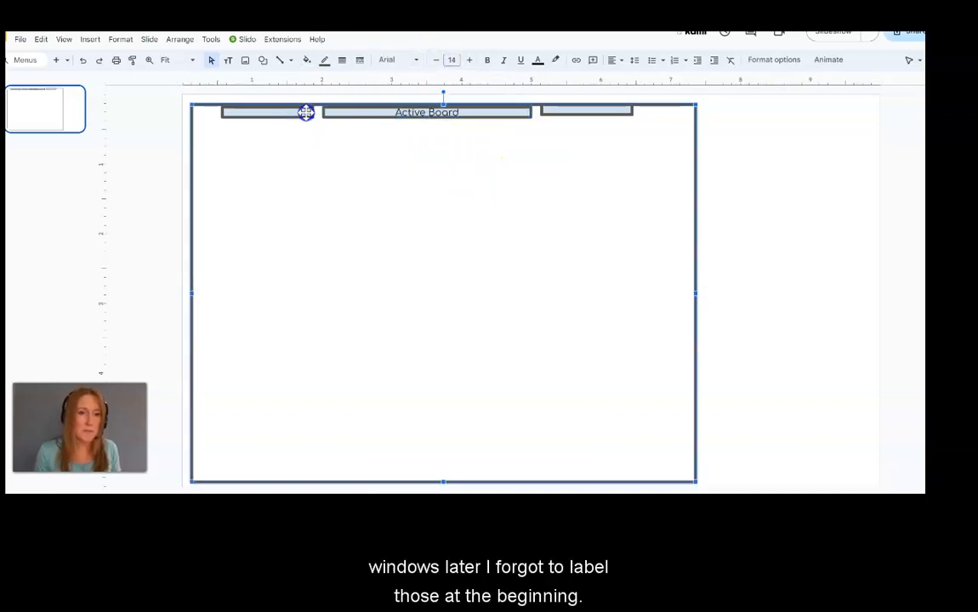
{"action": "left_click", "coordinate": [332, 115], "text": "shift"}
{"action": "left_click", "coordinate": [550, 111], "text": "shift"}
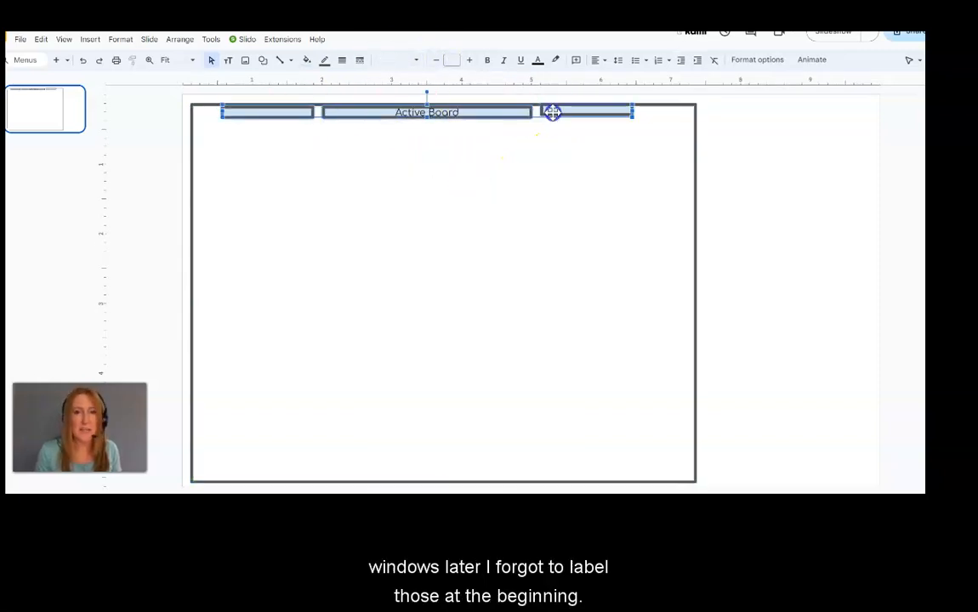
{"action": "left_click", "coordinate": [342, 60]}
{"action": "left_click", "coordinate": [354, 95]}
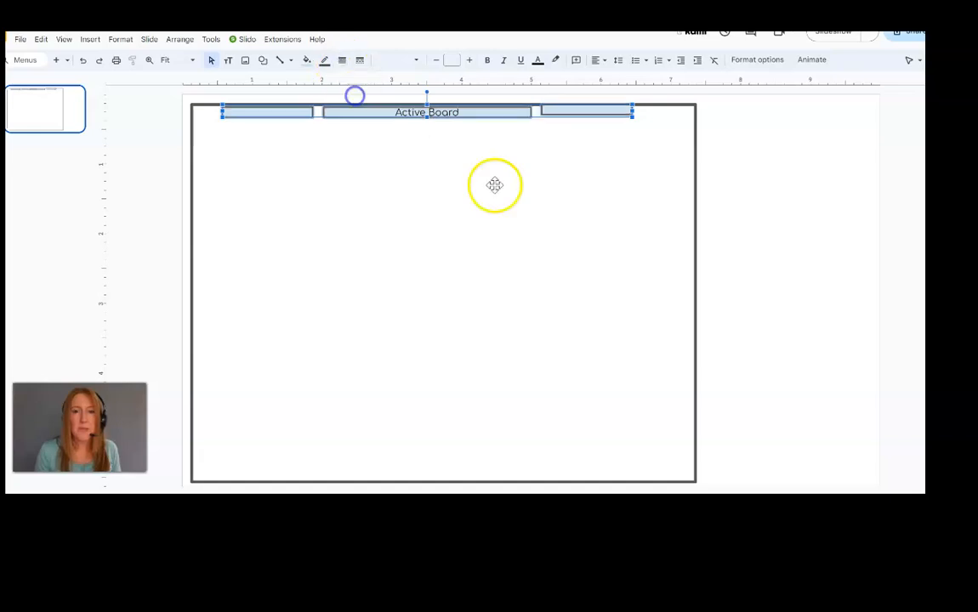
{"action": "left_click", "coordinate": [557, 167]}
{"action": "left_click", "coordinate": [577, 111]}
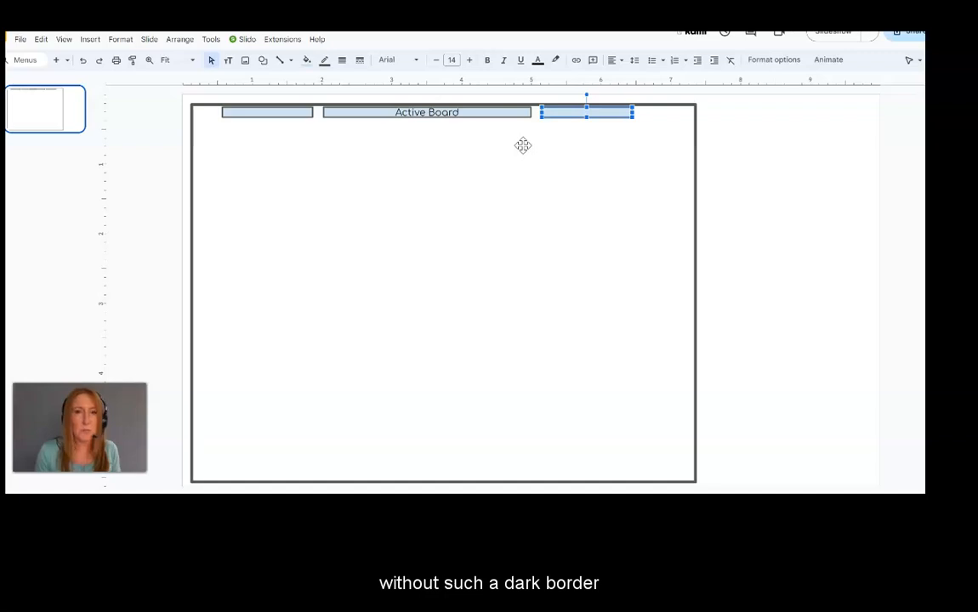
- Duplicate the Active Board rectangle into the middle of the room and relabel the copy "White Board"
{"action": "left_click", "coordinate": [472, 116]}
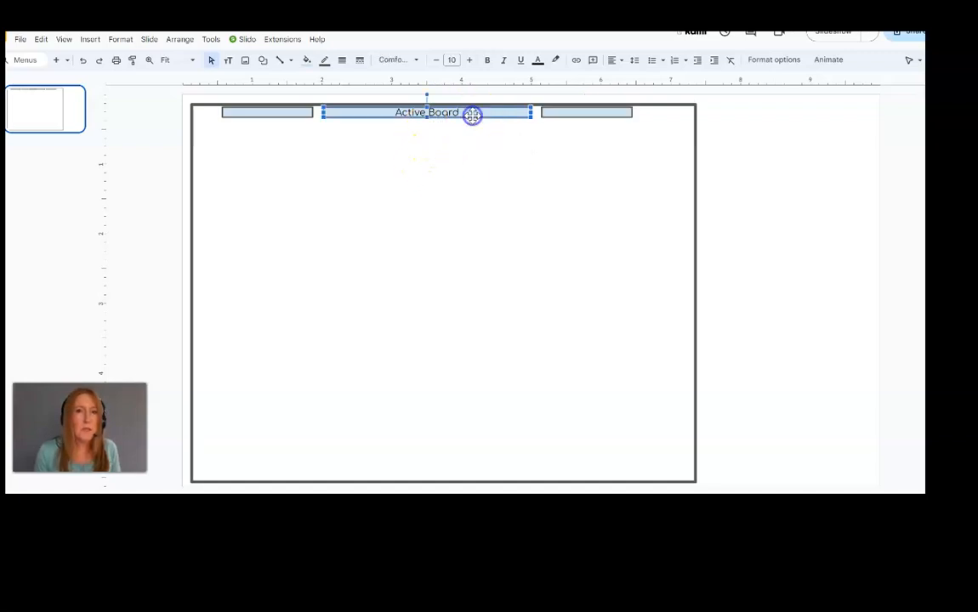
{"action": "key", "text": "ctrl+d"}
{"action": "left_click_drag", "start_coordinate": [470, 126], "coordinate": [385, 264]}
{"action": "left_click", "coordinate": [314, 260]}
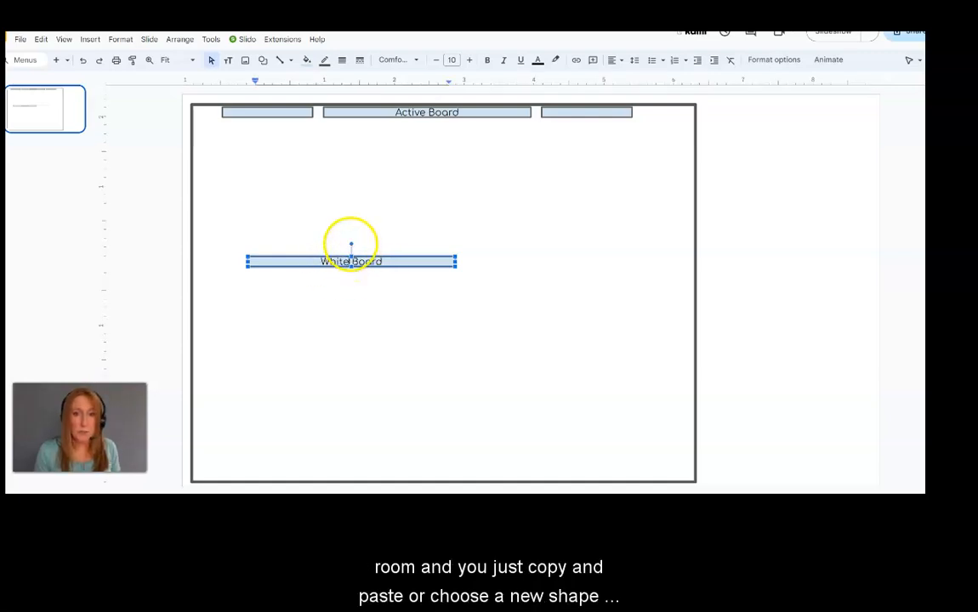
- Rotate the White Board rectangle to vertical and place it against the classroom's left wall
{"action": "left_click_drag", "start_coordinate": [351, 244], "coordinate": [166, 242]}
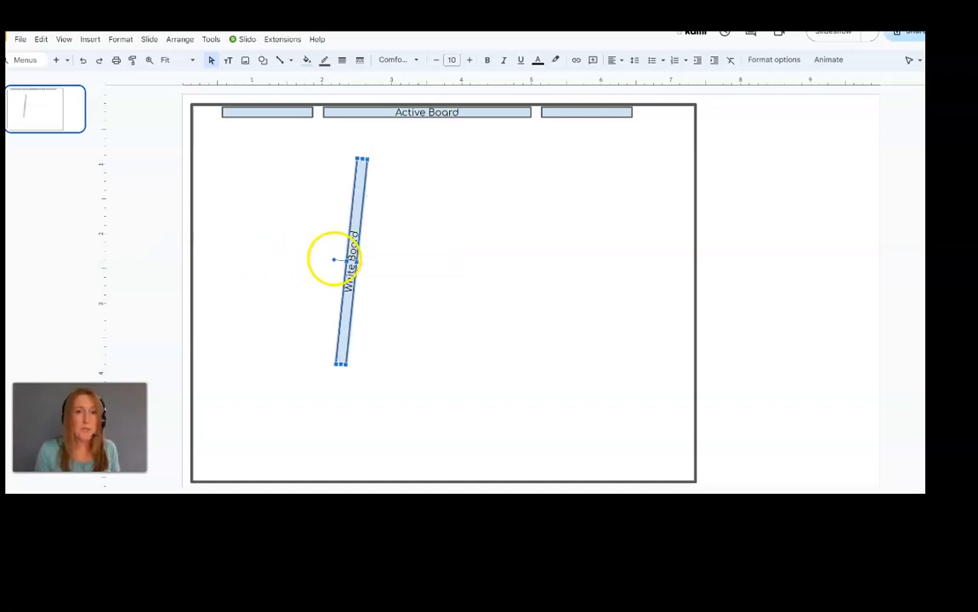
{"action": "left_click_drag", "start_coordinate": [333, 260], "coordinate": [331, 262]}
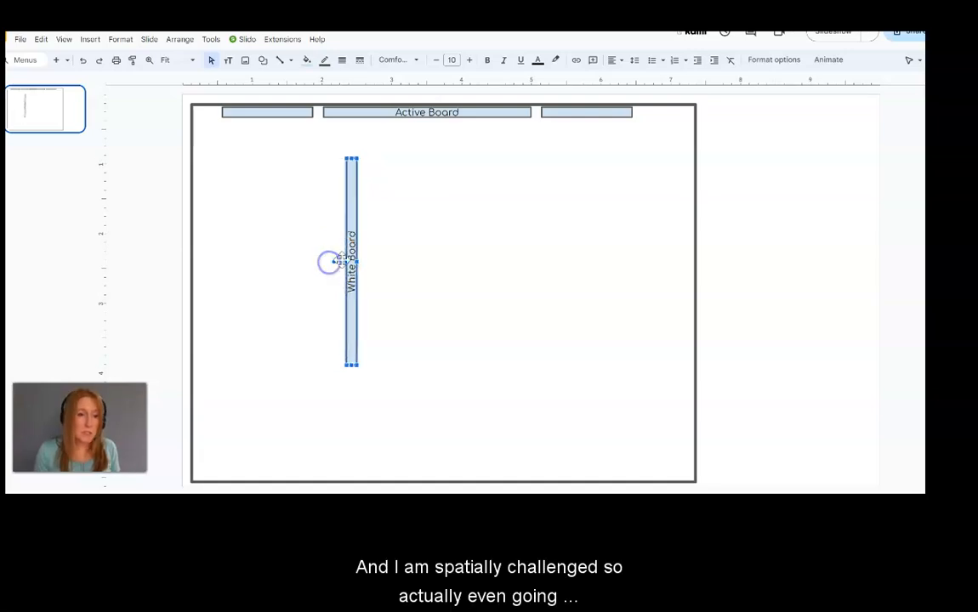
{"action": "left_click", "coordinate": [363, 197]}
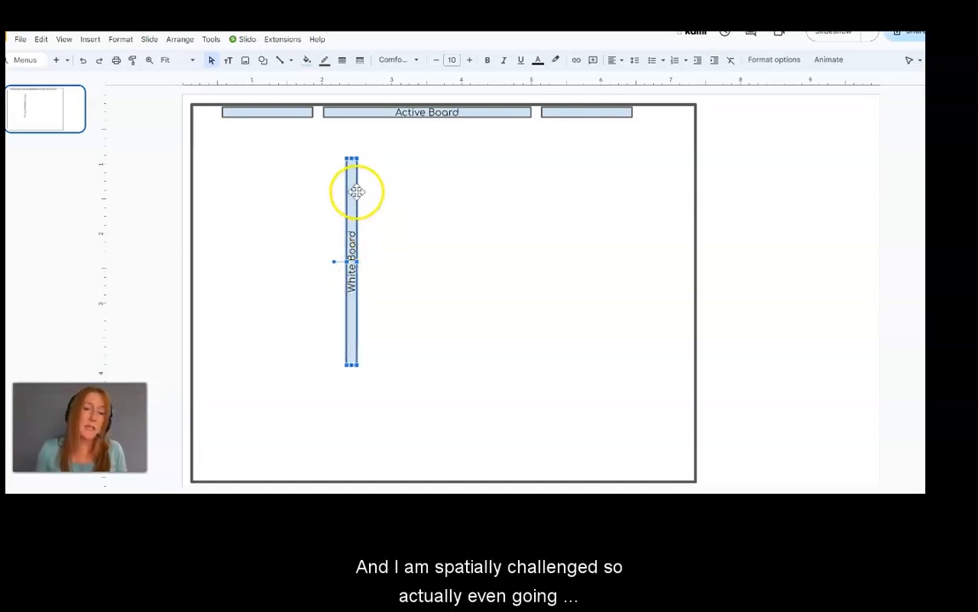
{"action": "left_click_drag", "start_coordinate": [357, 191], "coordinate": [203, 224]}
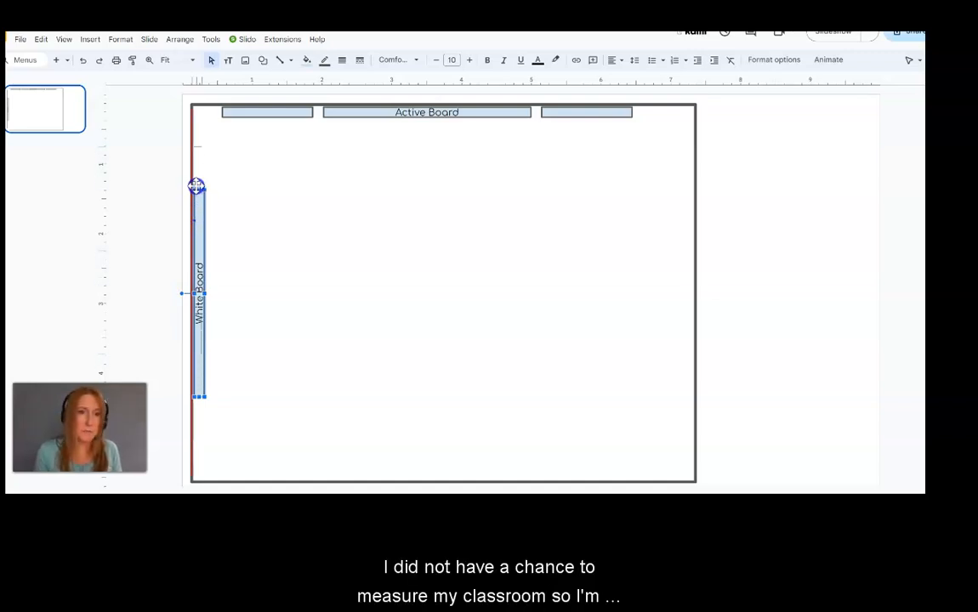
{"action": "left_click_drag", "start_coordinate": [196, 186], "coordinate": [196, 186]}
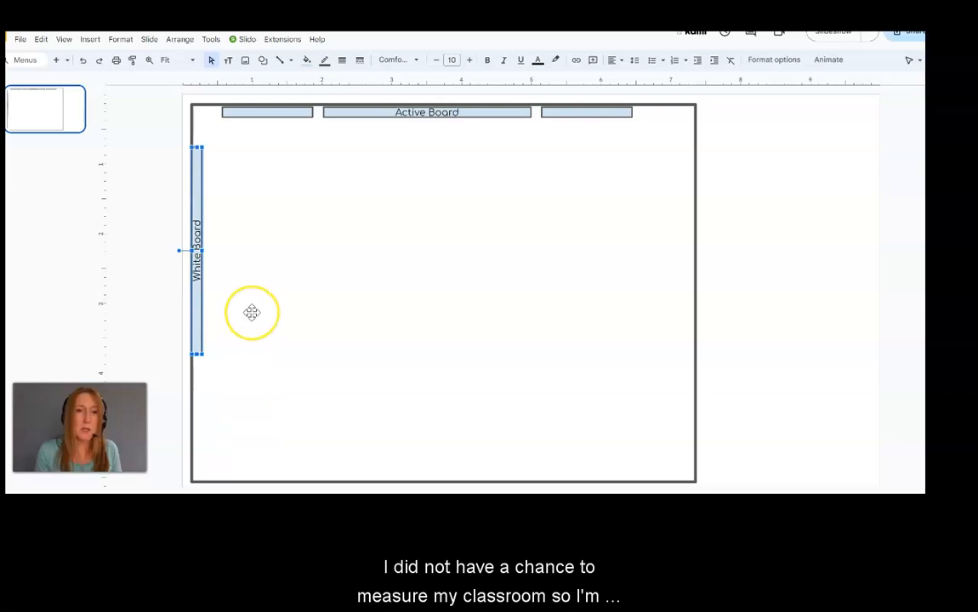
- Copy the White Board to the right wall with its text reading downward, and shorten the left-wall one to about 2.4 inches
{"action": "left_click_drag", "start_coordinate": [200, 310], "coordinate": [598, 299]}
{"action": "left_click", "coordinate": [593, 257]}
{"action": "right_click", "coordinate": [598, 265]}
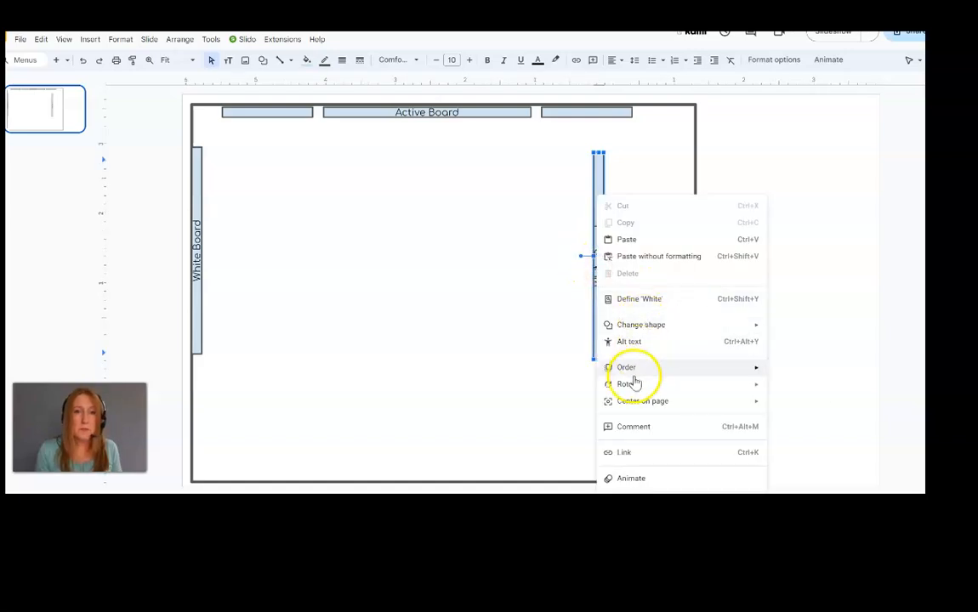
{"action": "mouse_move", "coordinate": [633, 386]}
{"action": "left_click", "coordinate": [783, 439]}
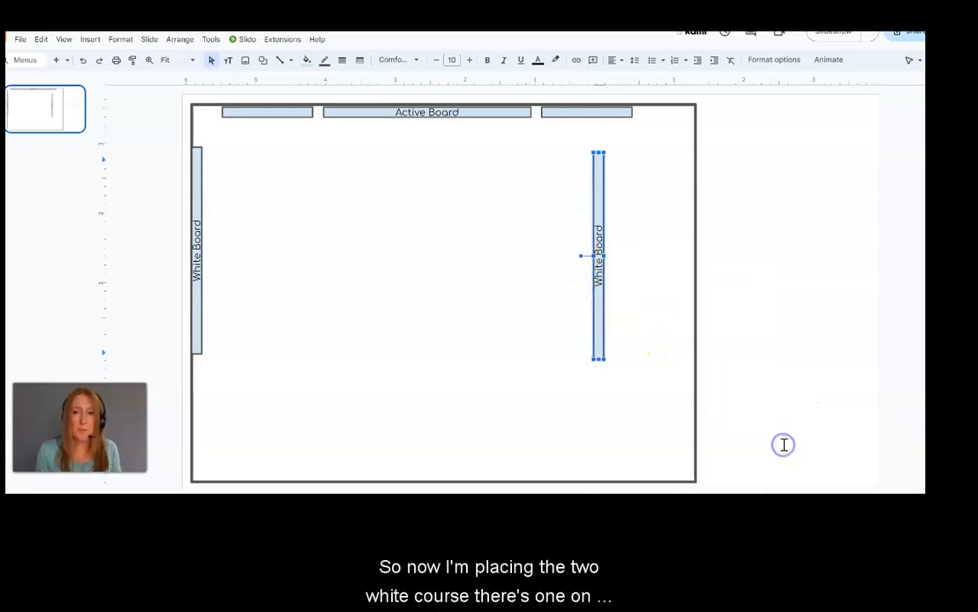
{"action": "right_click", "coordinate": [600, 317]}
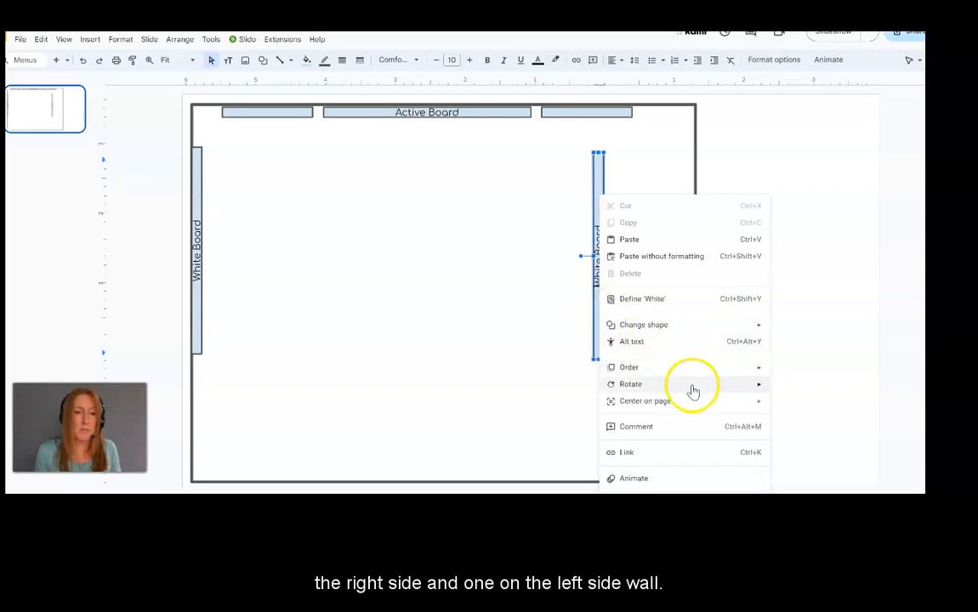
{"action": "left_click", "coordinate": [790, 421]}
{"action": "left_click_drag", "start_coordinate": [599, 280], "coordinate": [689, 270]}
{"action": "left_click", "coordinate": [193, 313]}
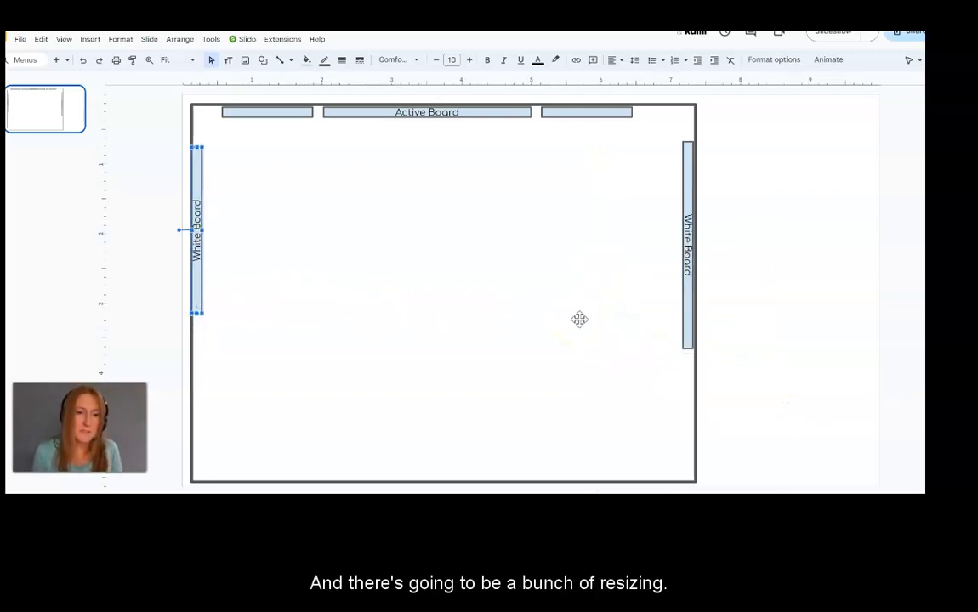
- Duplicate the blank rectangle at the top wall's left end, stand it vertically in the lower-left area and label it "Bulletin Board"
{"action": "left_click", "coordinate": [299, 113]}
{"action": "key", "text": "ctrl+d"}
{"action": "double_click", "coordinate": [274, 361]}
{"action": "type", "text": "Bulletin Board"}
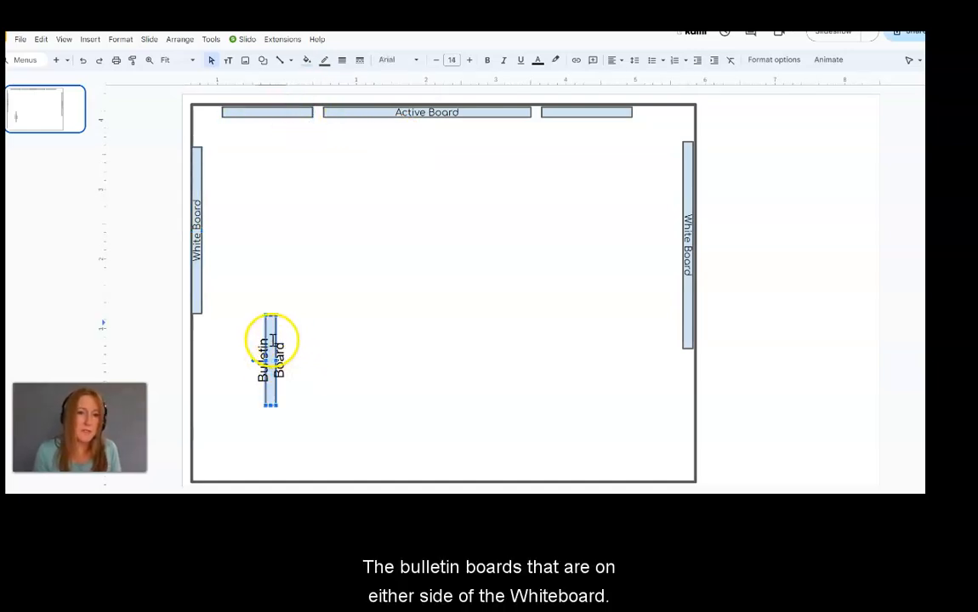
- Format the Bulletin Board label in Comfortaa at size 8
{"action": "left_click_drag", "start_coordinate": [280, 342], "coordinate": [267, 391]}
{"action": "left_click", "coordinate": [409, 65]}
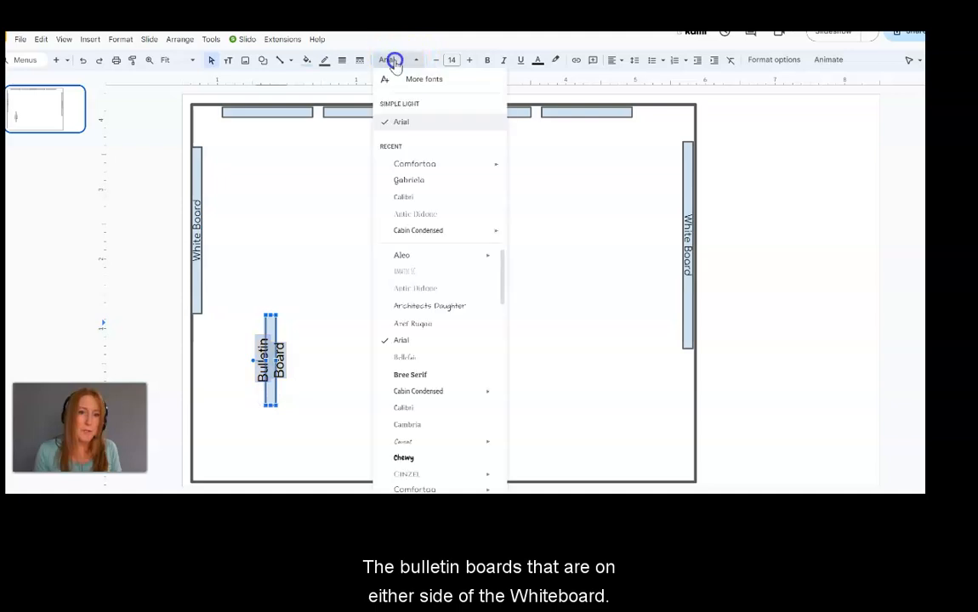
{"action": "left_click", "coordinate": [416, 164]}
{"action": "left_click", "coordinate": [439, 62]}
{"action": "left_click", "coordinate": [439, 62]}
{"action": "left_click", "coordinate": [439, 63]}
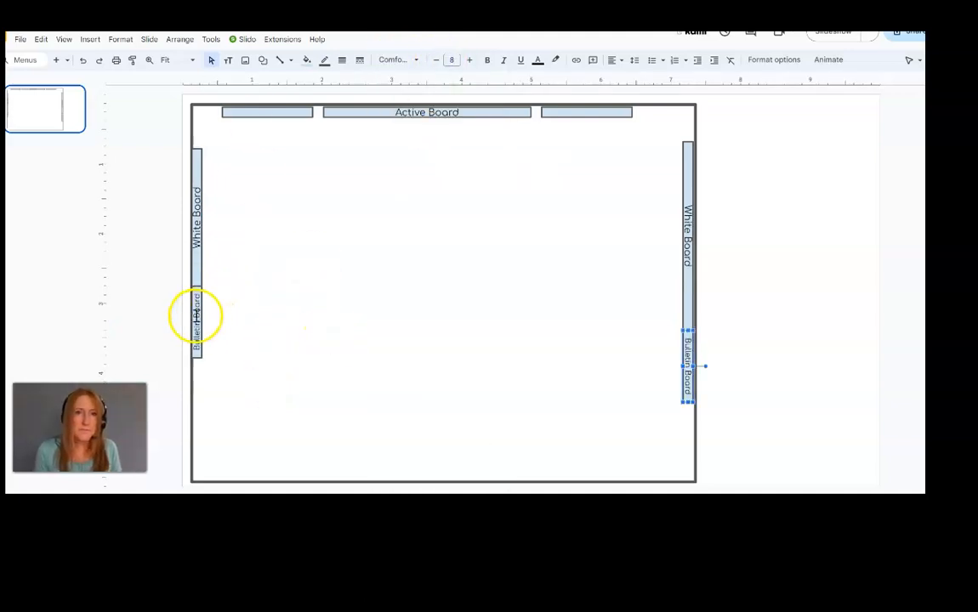
- Duplicate the left-wall Bulletin Board, move the copy toward the room's lower-right corner and turn it horizontal
{"action": "left_click", "coordinate": [196, 315]}
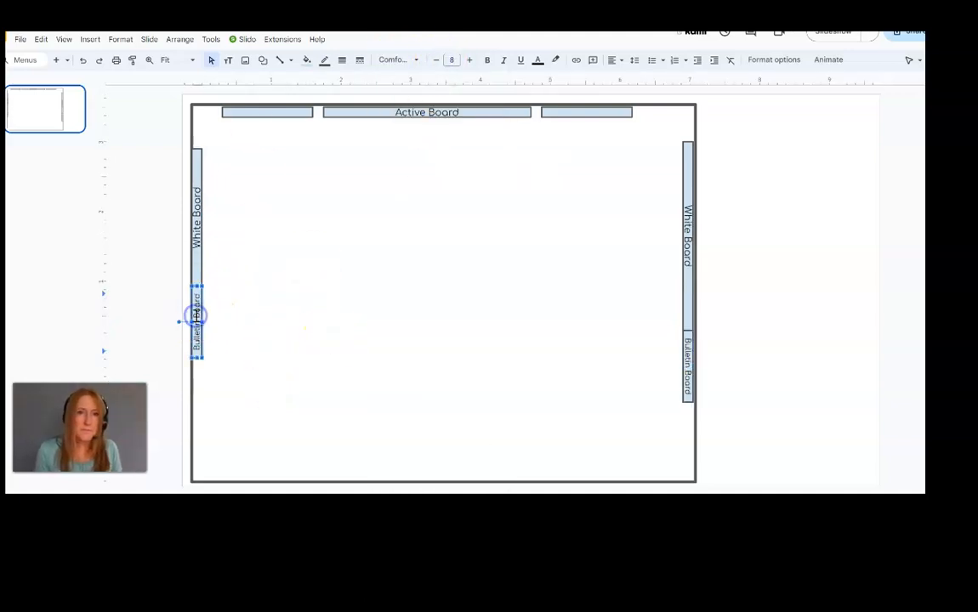
{"action": "key", "text": "ctrl+d"}
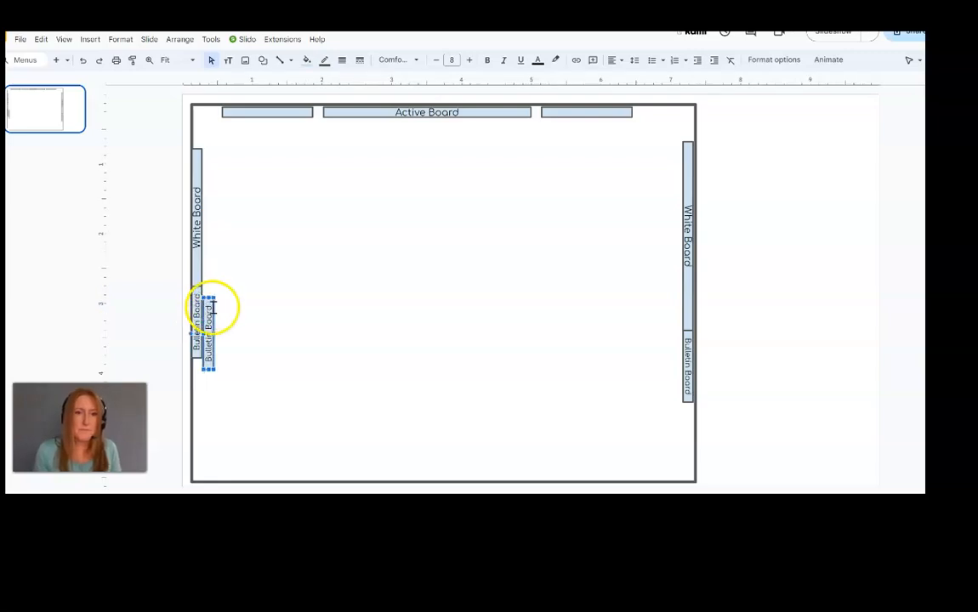
{"action": "left_click_drag", "start_coordinate": [210, 332], "coordinate": [579, 430]}
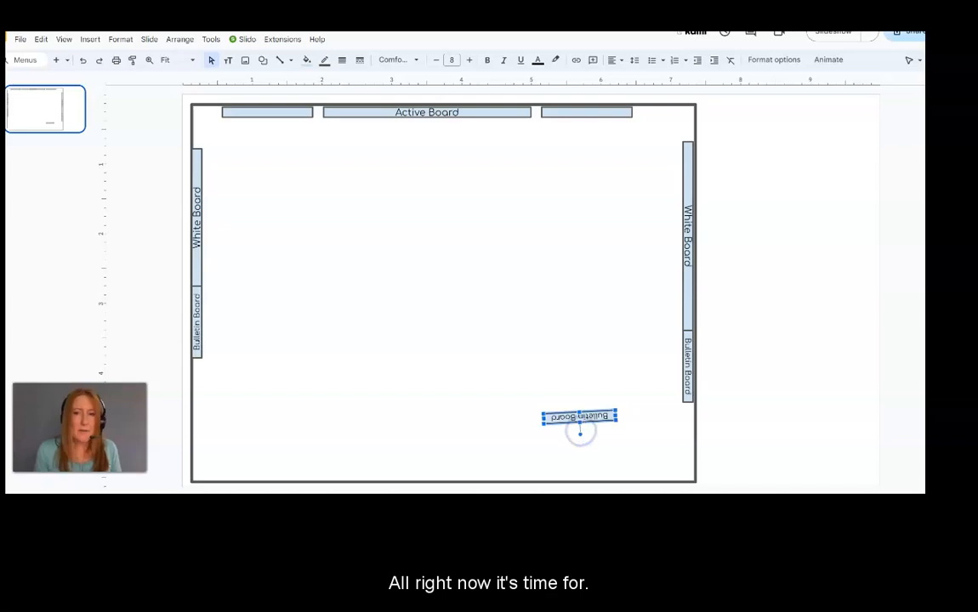
{"action": "right_click", "coordinate": [558, 437]}
{"action": "key", "text": "Escape"}
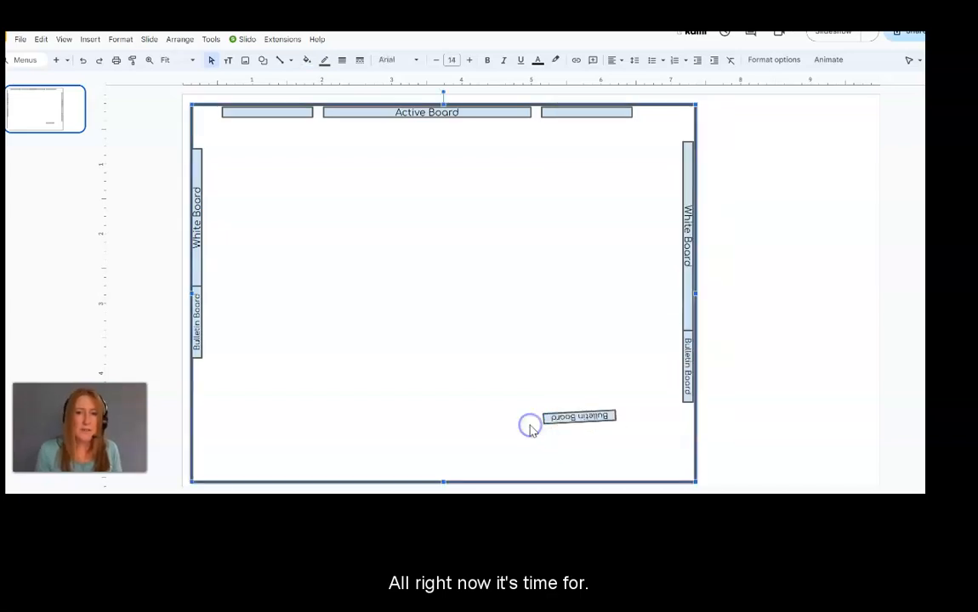
{"action": "key", "text": "ctrl+z"}
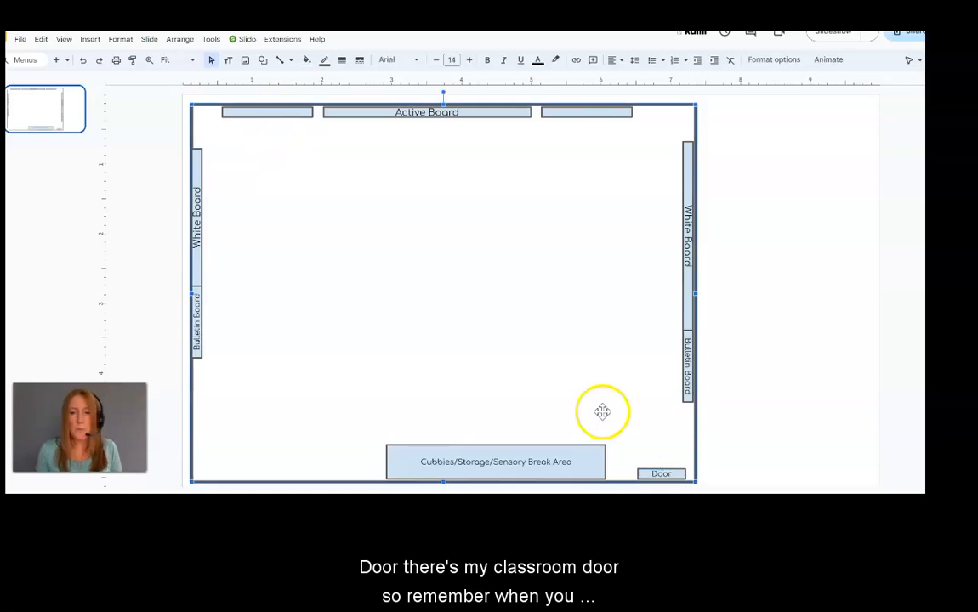
- Duplicate the Door rectangle and place the copy in the lower-left part of the classroom
{"action": "left_click", "coordinate": [657, 474]}
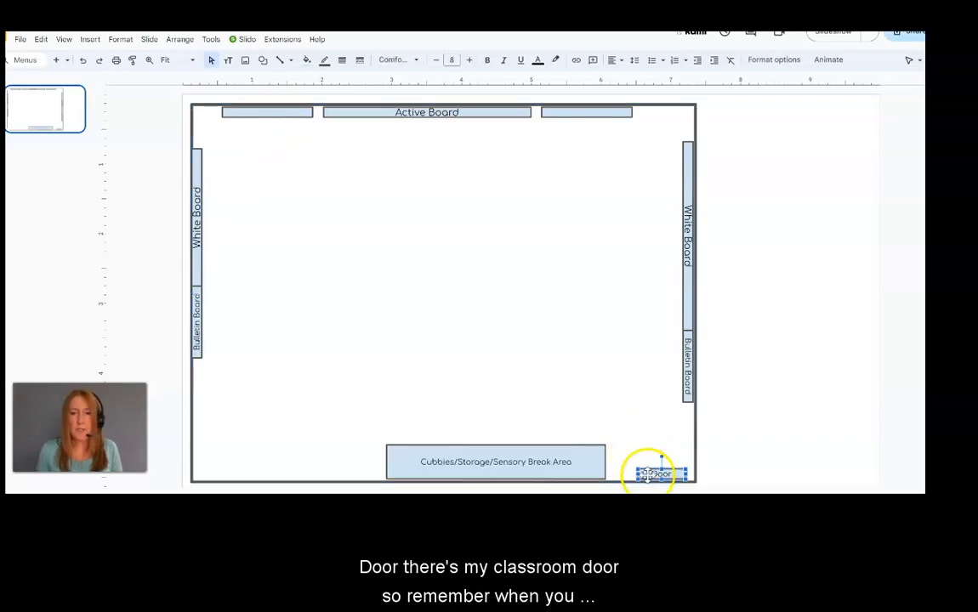
{"action": "key", "text": "ctrl+d"}
{"action": "left_click_drag", "start_coordinate": [657, 485], "coordinate": [436, 416]}
{"action": "left_click_drag", "start_coordinate": [265, 439], "coordinate": [265, 439]}
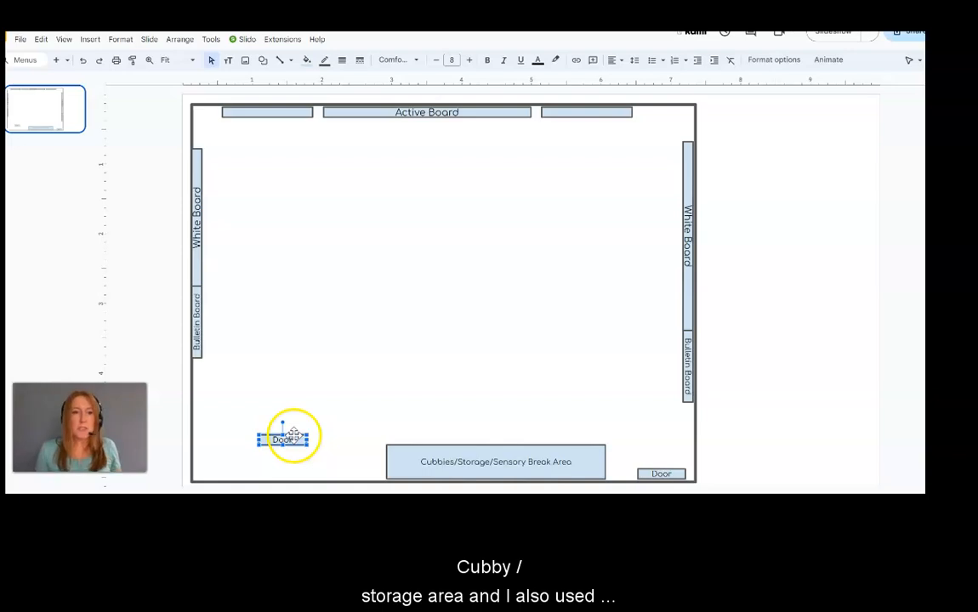
- Relabel the copied door "Office Door" with its text at size 5, and shift it slightly downward
{"action": "left_click", "coordinate": [293, 439]}
{"action": "left_click", "coordinate": [435, 60]}
{"action": "left_click", "coordinate": [435, 59]}
{"action": "left_click", "coordinate": [436, 60]}
{"action": "left_click", "coordinate": [454, 317]}
{"action": "left_click", "coordinate": [293, 436]}
{"action": "left_click_drag", "start_coordinate": [293, 435], "coordinate": [293, 441]}
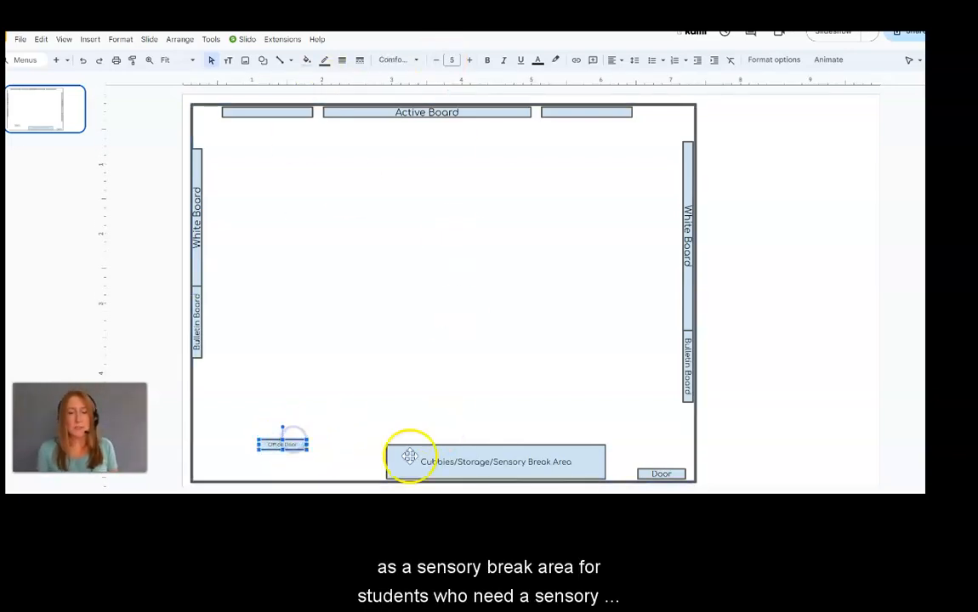
- Draw a wave shape about 1.8 inches wide from the left wall, just below the Bulletin Board, and label it "Curtain"
{"action": "left_click", "coordinate": [263, 60]}
{"action": "mouse_move", "coordinate": [279, 87]}
{"action": "mouse_move", "coordinate": [283, 121]}
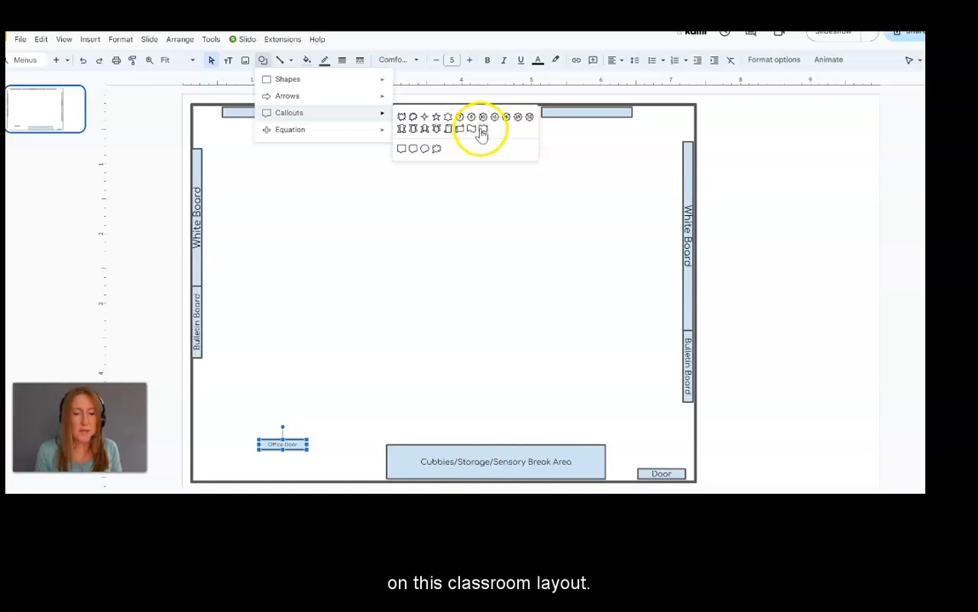
{"action": "left_click", "coordinate": [196, 362]}
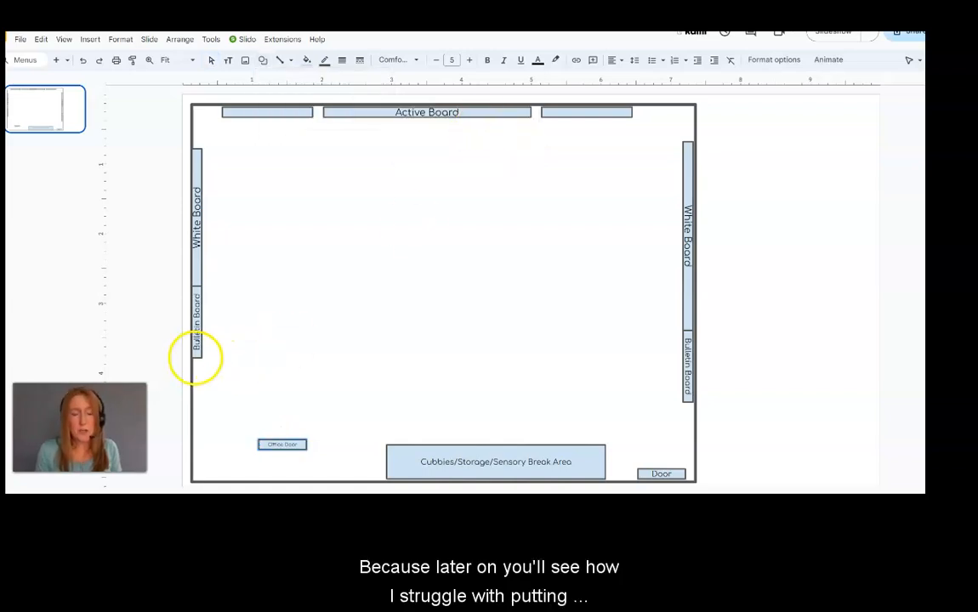
{"action": "left_click_drag", "start_coordinate": [196, 387], "coordinate": [321, 398]}
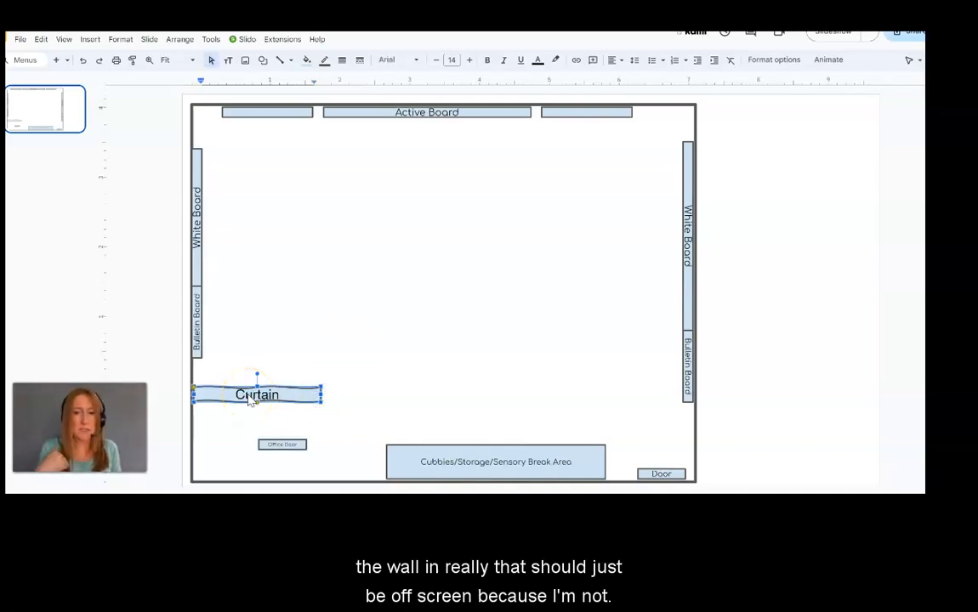
- Change the wave shape's label to "Ceiling-Floor Curtain"
{"action": "key", "text": "BackSpace"}
{"action": "key", "text": "BackSpace"}
{"action": "key", "text": "BackSpace"}
{"action": "key", "text": "BackSpace"}
{"action": "key", "text": "BackSpace"}
{"action": "key", "text": "BackSpace"}
{"action": "key", "text": "BackSpace"}
{"action": "left_click", "coordinate": [633, 76]}
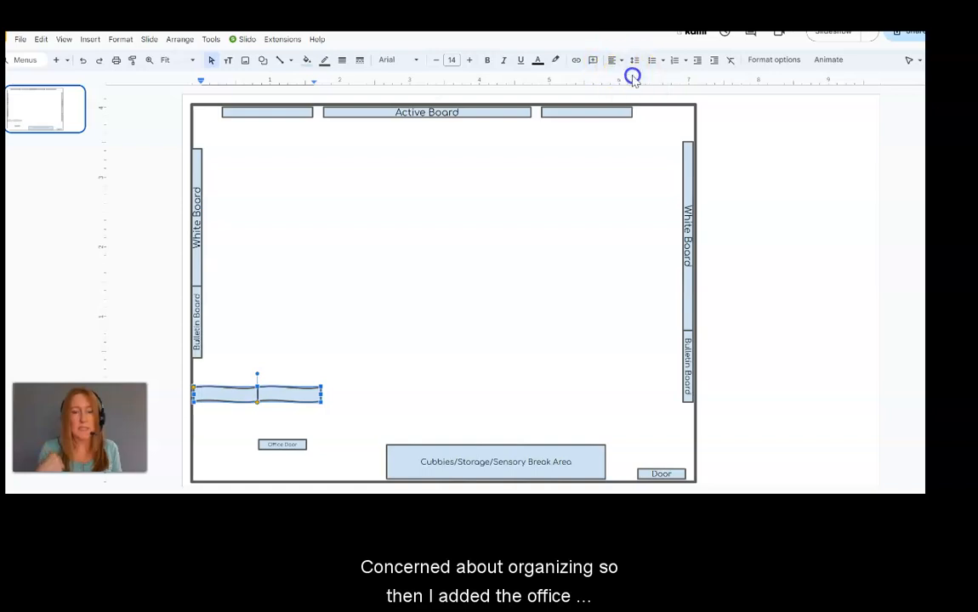
{"action": "key", "text": "ctrl+z"}
- Format the Ceiling-Floor Curtain label in Comfortaa at size 10
{"action": "left_click_drag", "start_coordinate": [302, 381], "coordinate": [251, 387]}
{"action": "left_click", "coordinate": [435, 61]}
{"action": "left_click", "coordinate": [435, 63]}
{"action": "left_click", "coordinate": [434, 63]}
{"action": "left_click", "coordinate": [434, 63]}
{"action": "left_click", "coordinate": [400, 62]}
{"action": "left_click", "coordinate": [410, 167]}
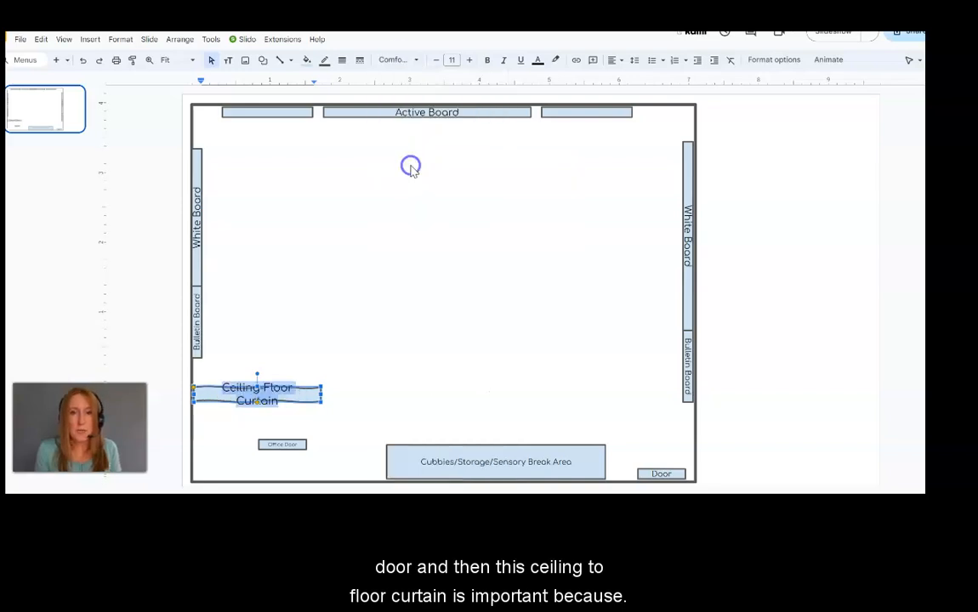
{"action": "left_click", "coordinate": [437, 62]}
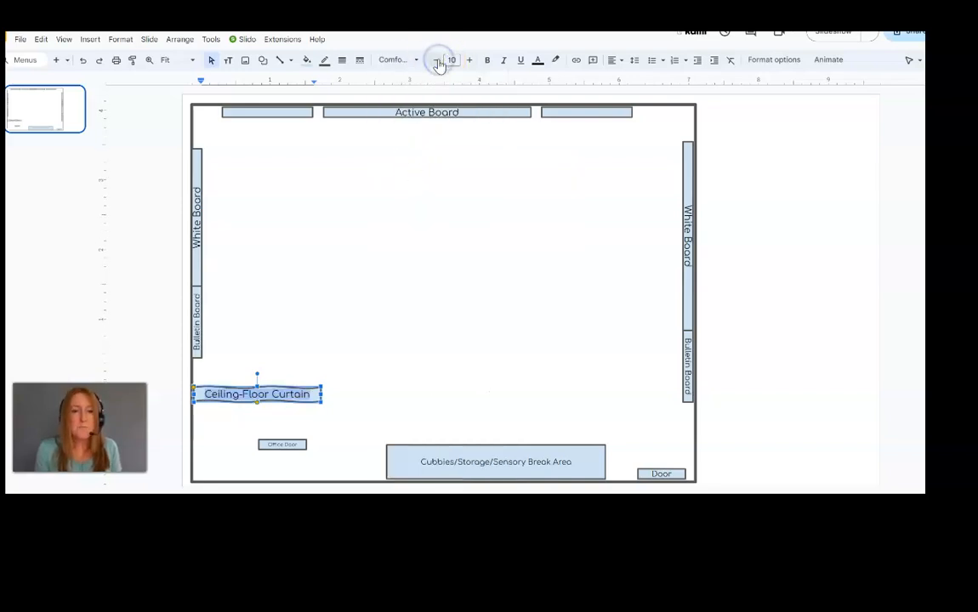
{"action": "left_click", "coordinate": [240, 339]}
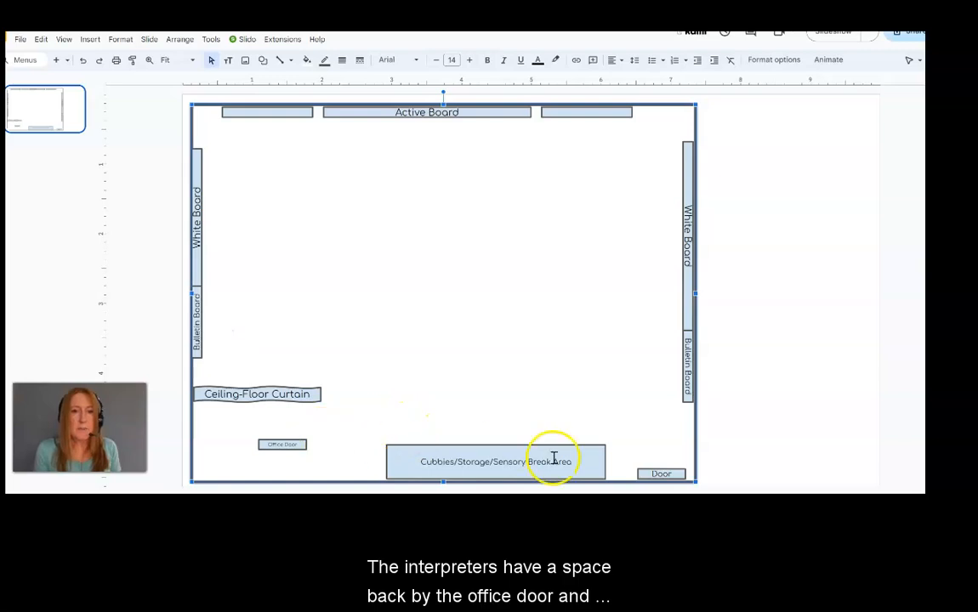
- Duplicate the Door rectangle and place the copy against the left wall, between the Bulletin Board and the curtain
{"action": "left_click", "coordinate": [661, 474]}
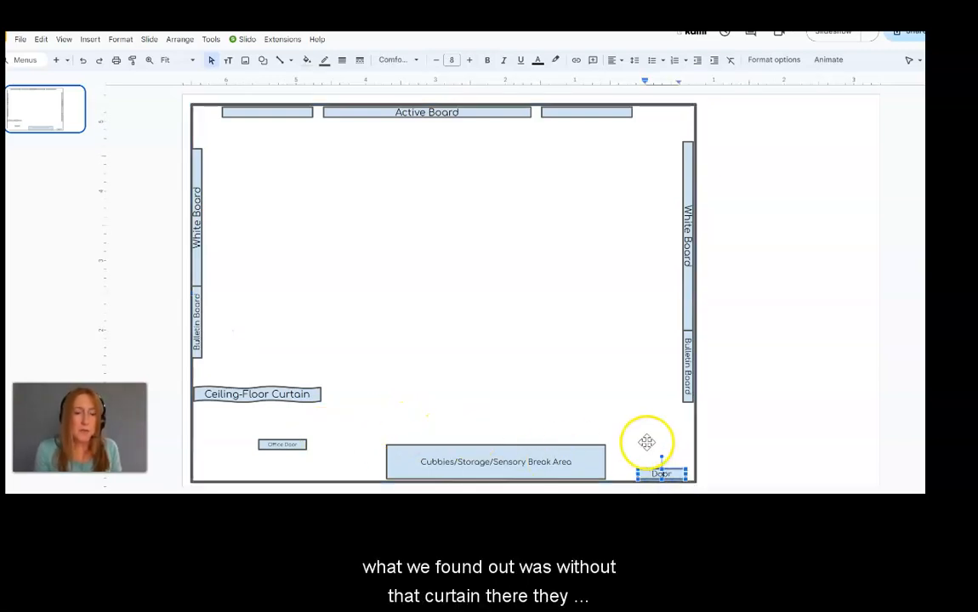
{"action": "left_click", "coordinate": [644, 468]}
{"action": "left_click", "coordinate": [644, 470]}
{"action": "key", "text": "ctrl+d"}
{"action": "left_click_drag", "start_coordinate": [653, 477], "coordinate": [198, 363]}
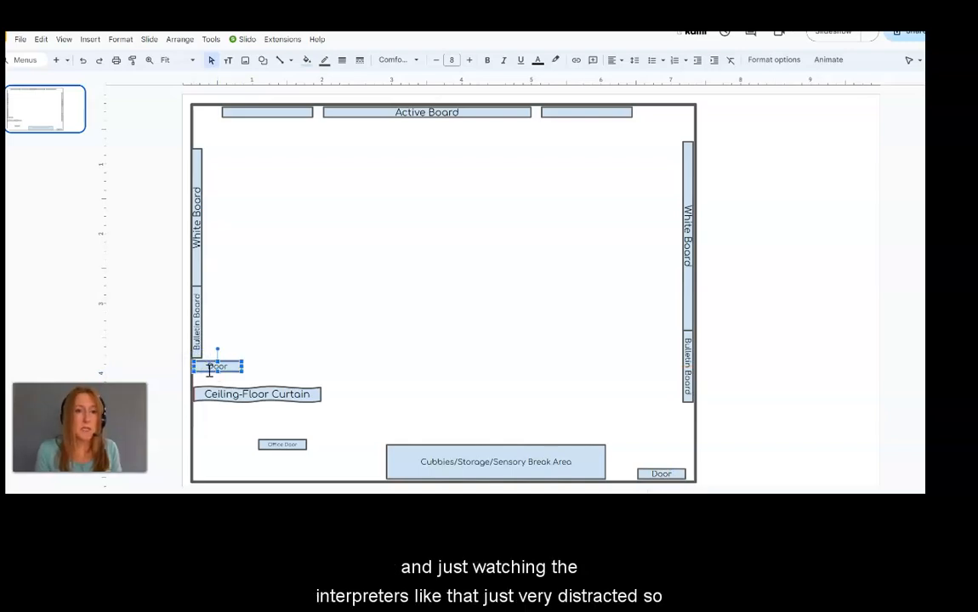
- Make the copied door rectangle taller to fill the gap above the curtain and relabel it "Filing Cabinet"
{"action": "left_click_drag", "start_coordinate": [209, 372], "coordinate": [208, 382]}
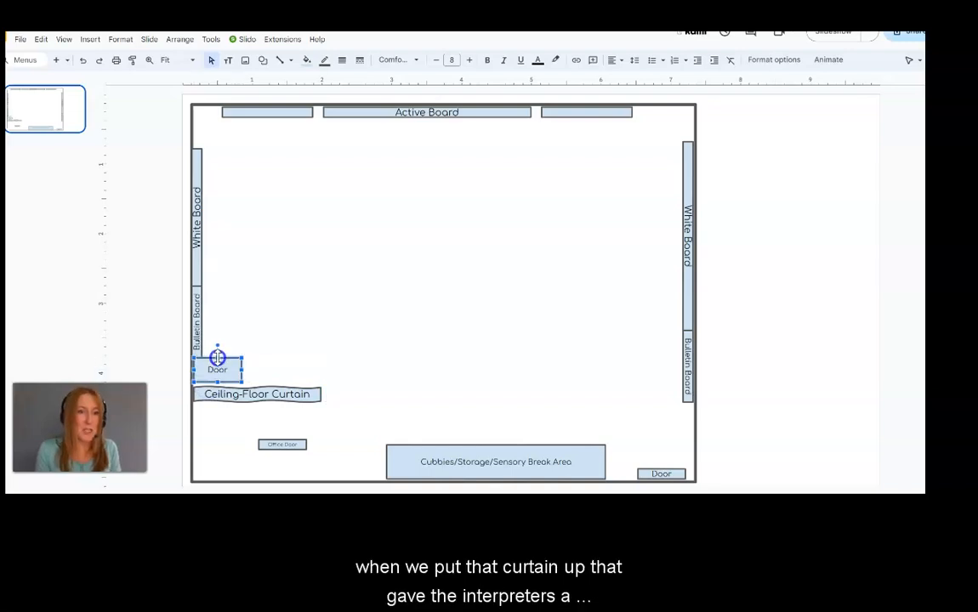
{"action": "left_click_drag", "start_coordinate": [230, 357], "coordinate": [230, 360]}
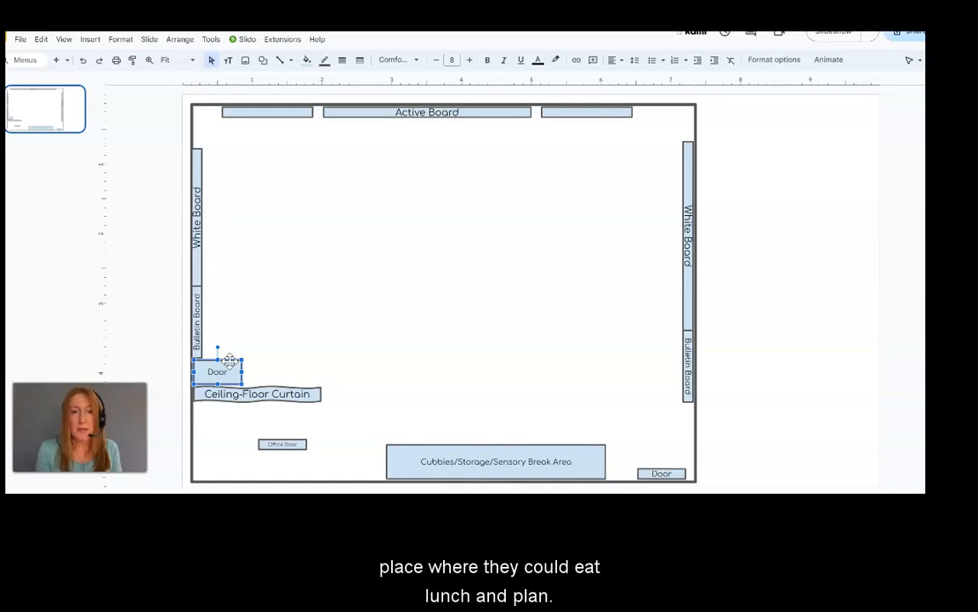
{"action": "left_click", "coordinate": [228, 372]}
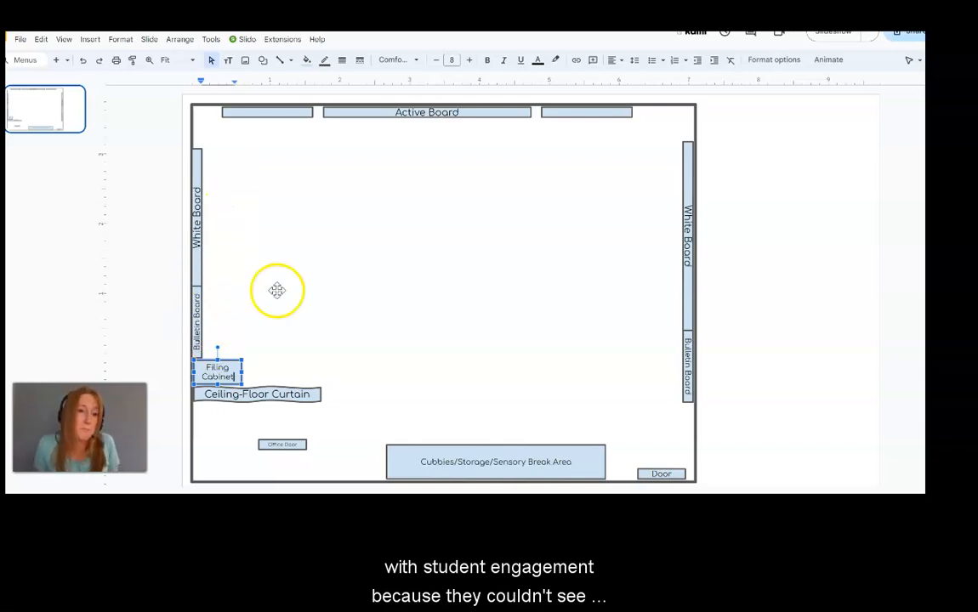
- Copy the Door rectangle into the room's upper-left corner and relabel the copy "Shelves"
{"action": "left_click", "coordinate": [672, 471]}
{"action": "left_click", "coordinate": [447, 304]}
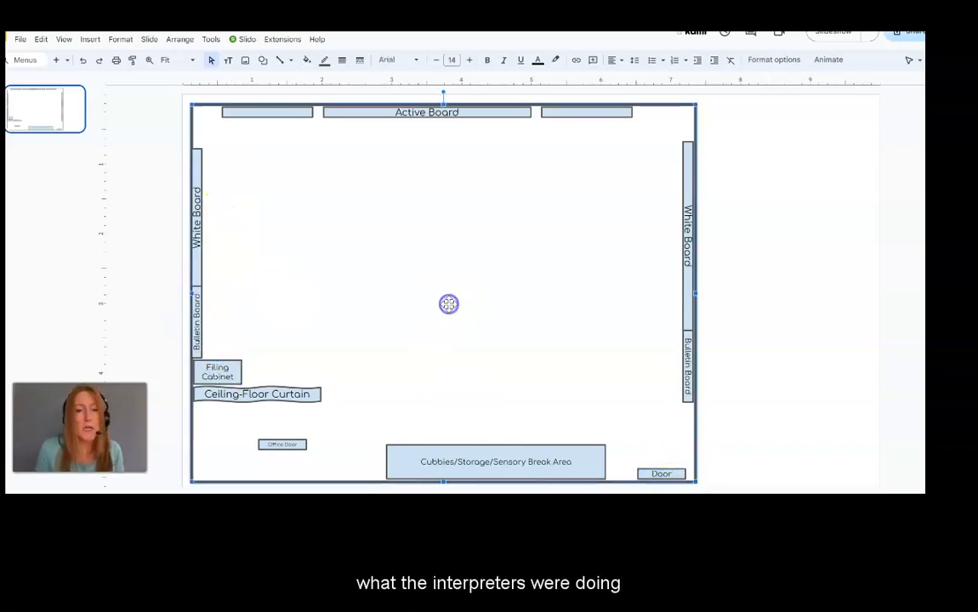
{"action": "key", "text": "ctrl+v"}
{"action": "left_click_drag", "start_coordinate": [672, 478], "coordinate": [334, 122]}
{"action": "left_click_drag", "start_coordinate": [216, 103], "coordinate": [212, 104]}
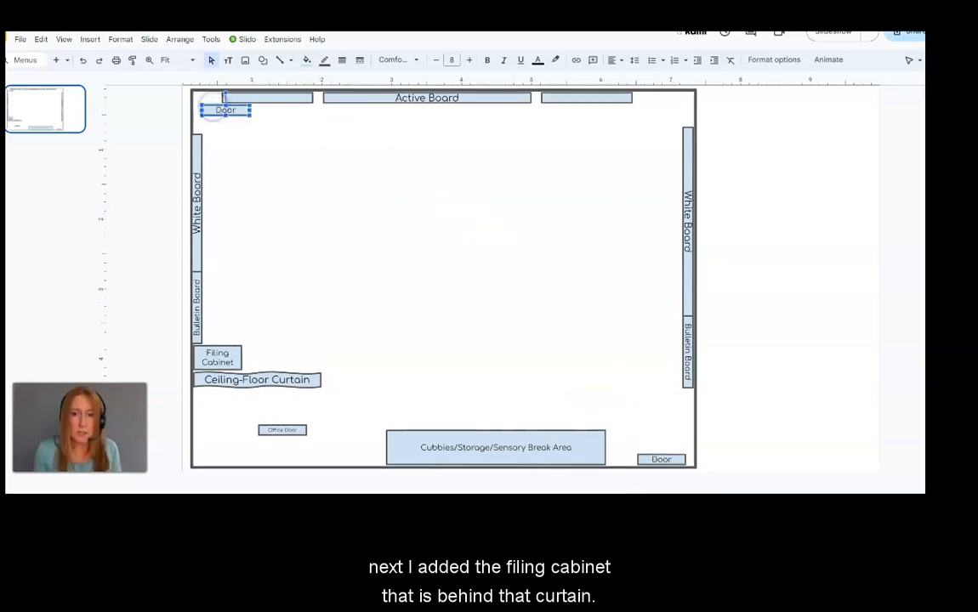
{"action": "double_click", "coordinate": [237, 112]}
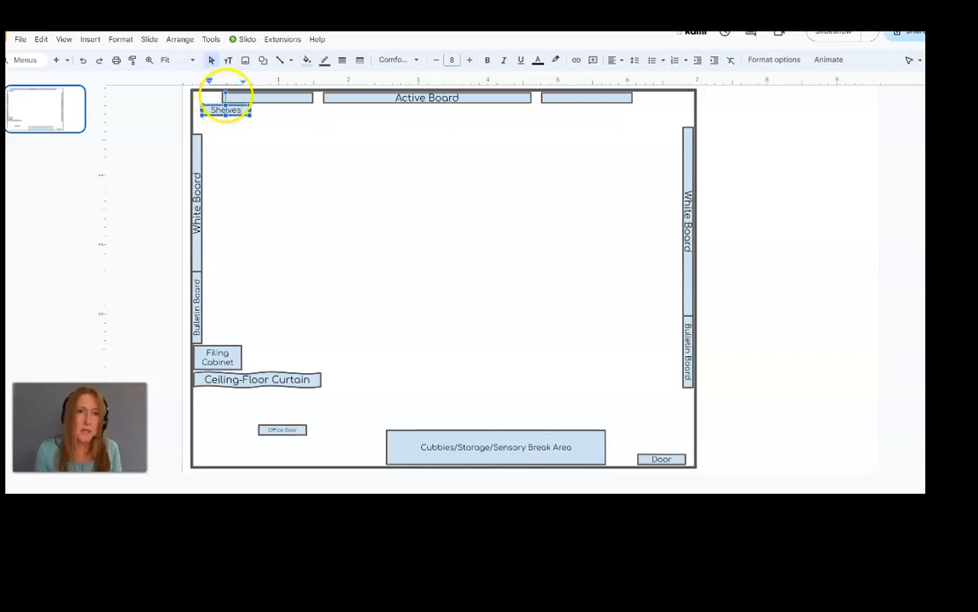
- Rotate the Shelves rectangle to vertical and move it into the upper-left corner against the left wall
{"action": "left_click", "coordinate": [225, 94]}
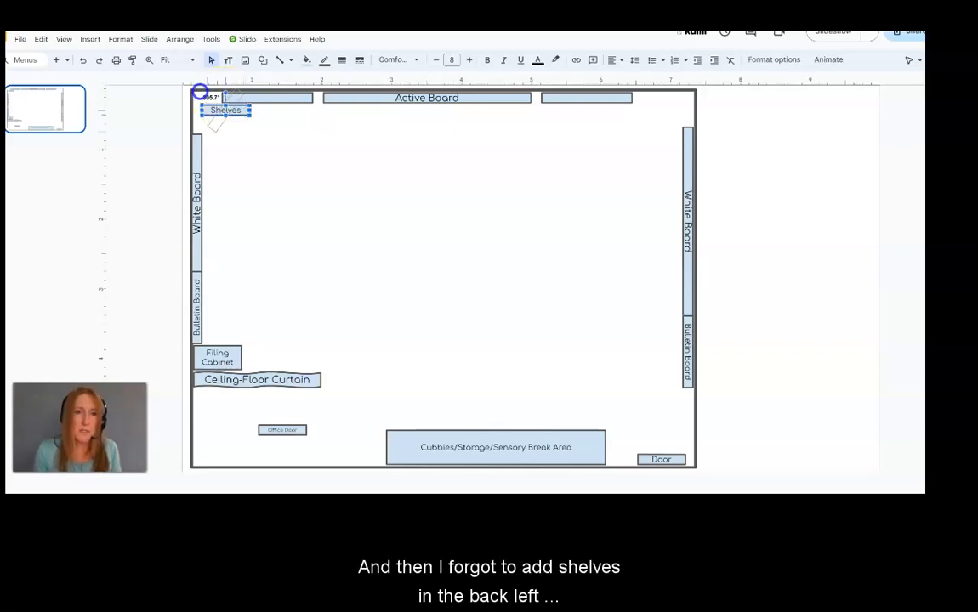
{"action": "left_click_drag", "start_coordinate": [189, 102], "coordinate": [187, 109]}
{"action": "left_click", "coordinate": [224, 124]}
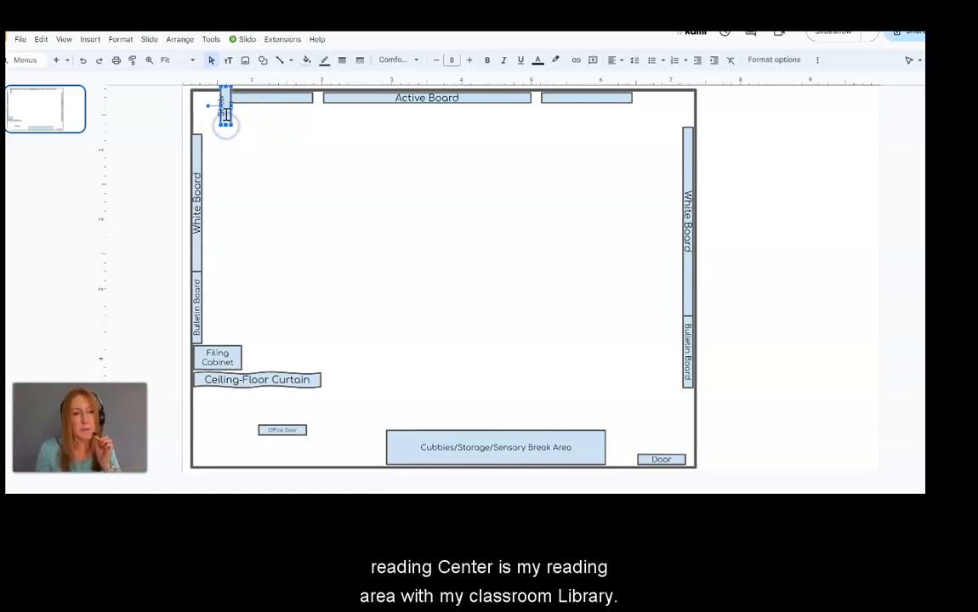
{"action": "left_click_drag", "start_coordinate": [197, 124], "coordinate": [195, 124]}
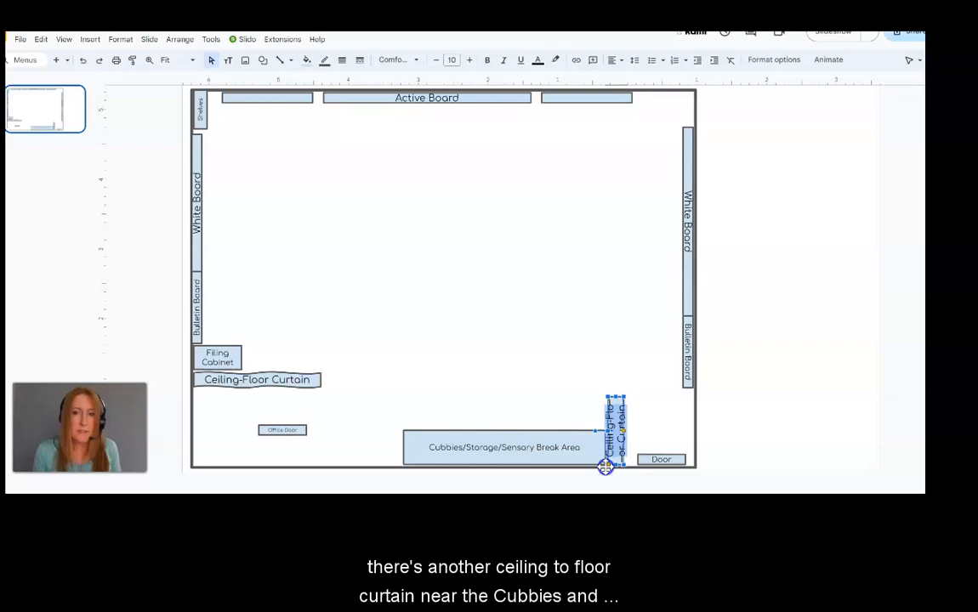
- Set the label of the vertical Ceiling-Floor Curtain beside the cubbies to size 8
{"action": "left_click", "coordinate": [435, 59]}
{"action": "left_click", "coordinate": [436, 60]}
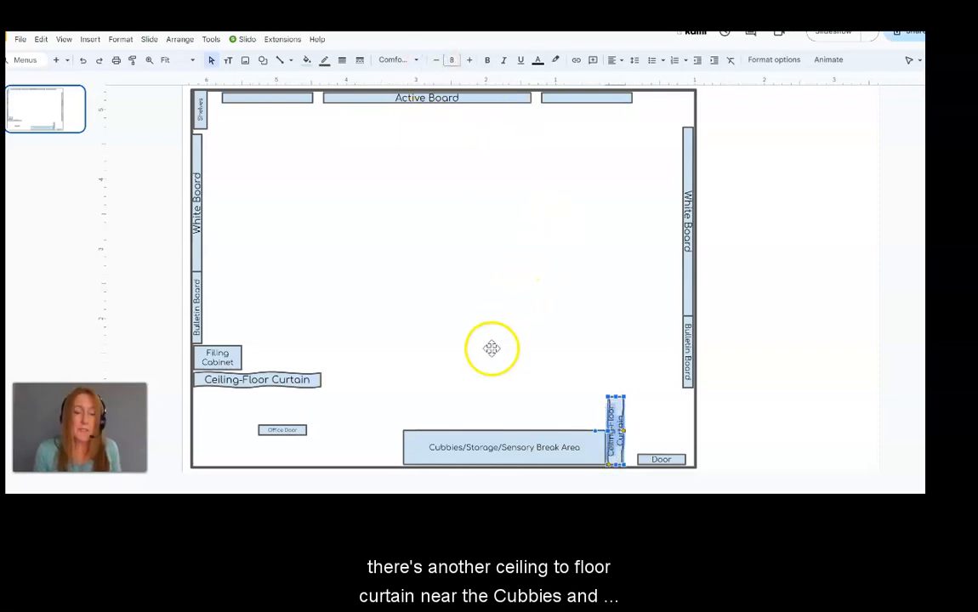
{"action": "left_click", "coordinate": [498, 392]}
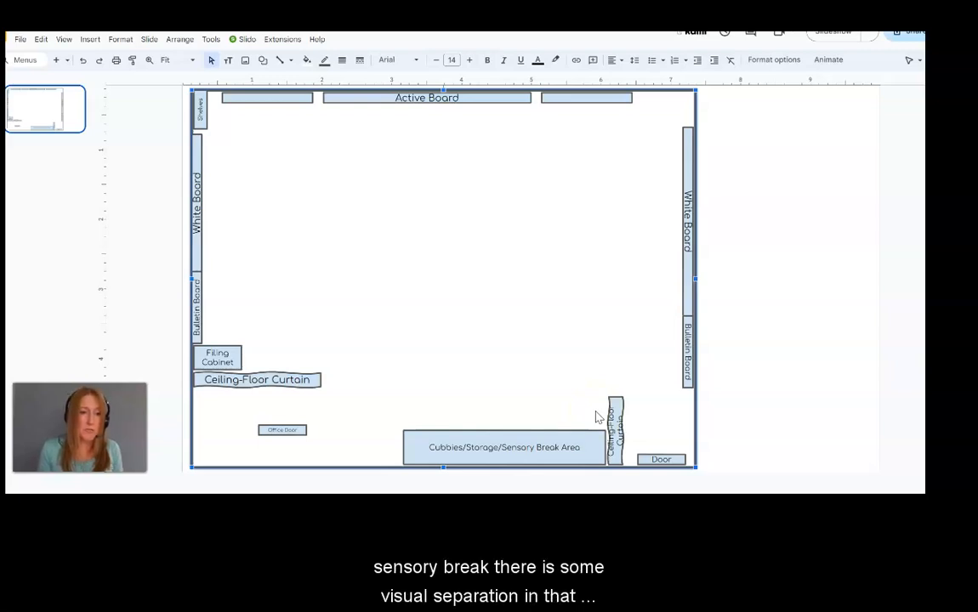
{"action": "left_click", "coordinate": [535, 438]}
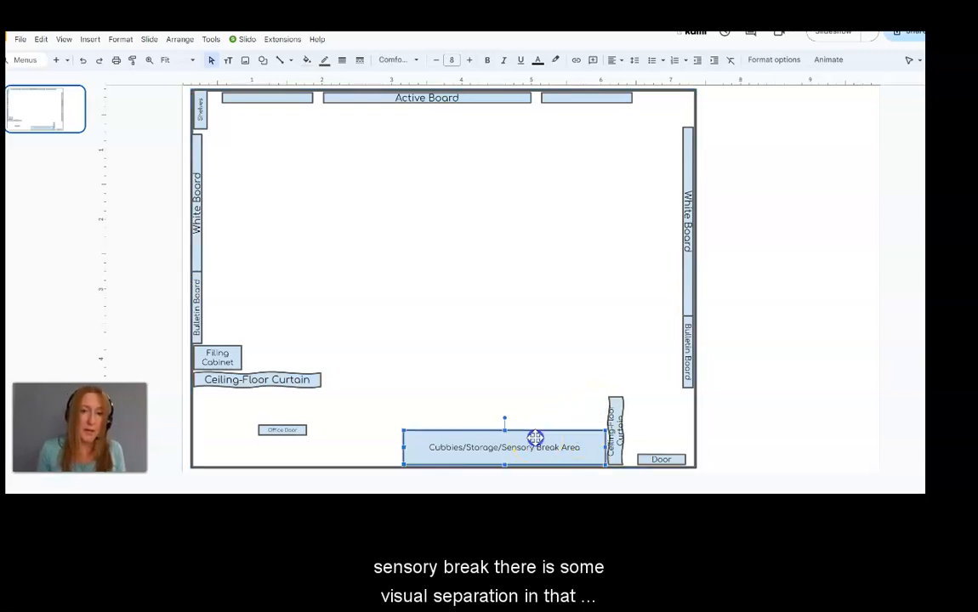
- Shorten the vertical curtain slightly from its upper end and set its label to size 7
{"action": "left_click", "coordinate": [615, 401]}
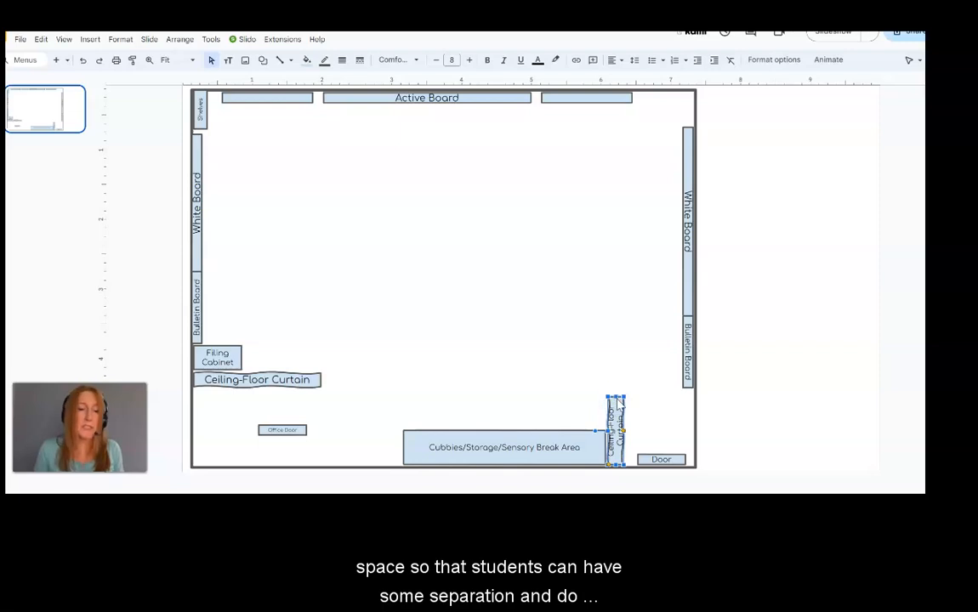
{"action": "left_click_drag", "start_coordinate": [615, 400], "coordinate": [615, 403]}
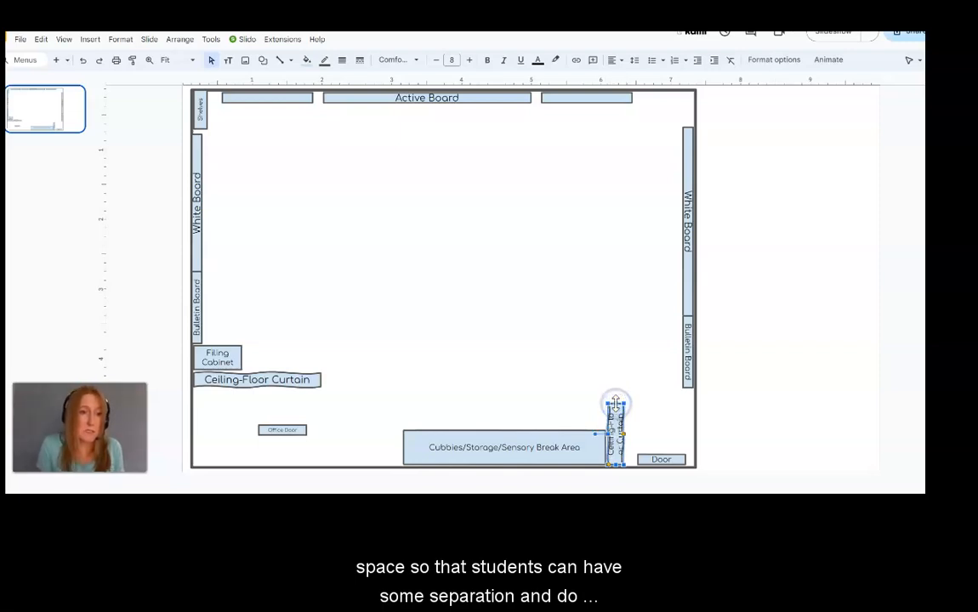
{"action": "left_click", "coordinate": [435, 60]}
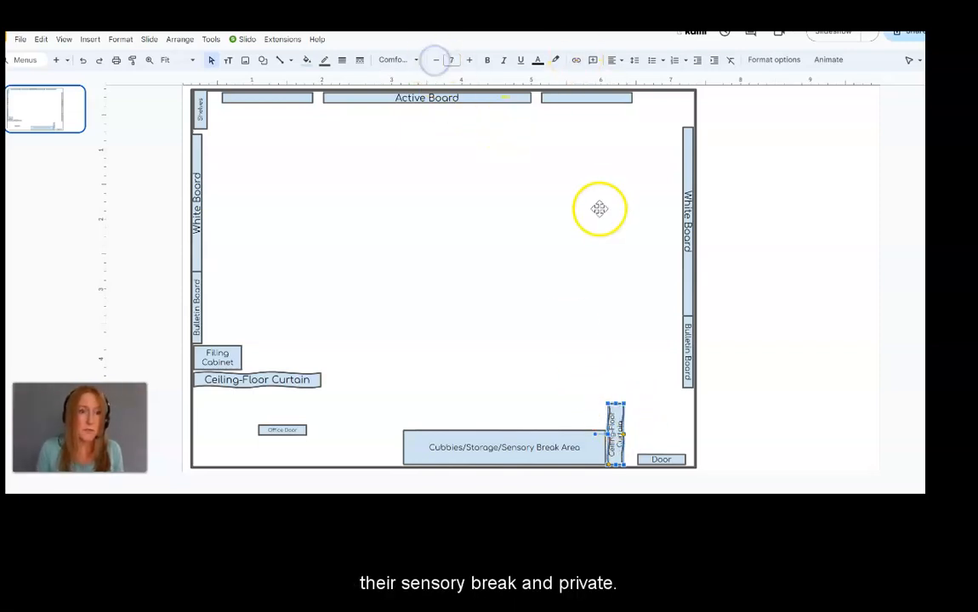
{"action": "left_click", "coordinate": [677, 212]}
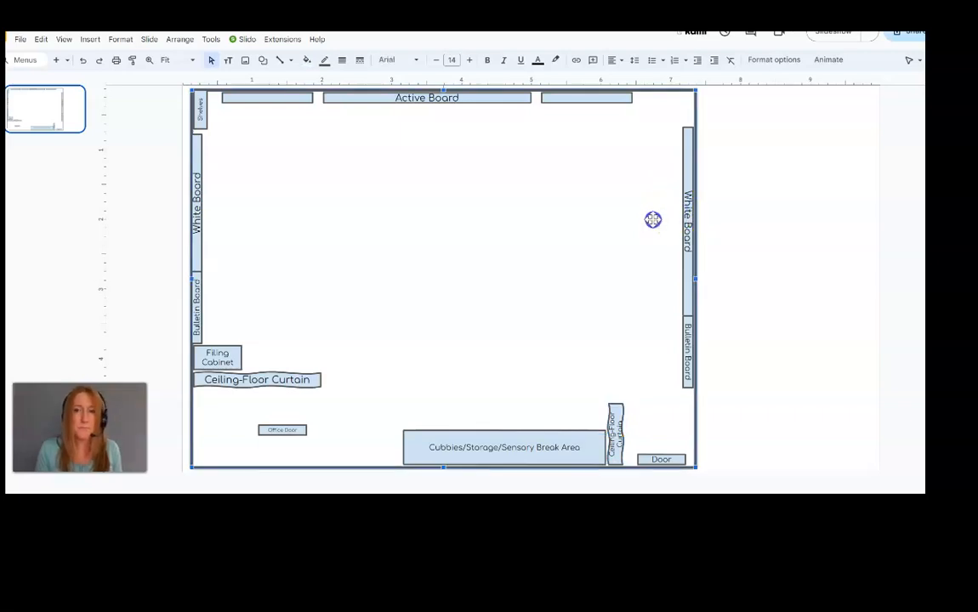
- Shrink the White Board and Bulletin Board strips on the side walls and move the Filing Cabinet beside the left Bulletin Board
{"action": "left_click", "coordinate": [687, 151]}
{"action": "left_click_drag", "start_coordinate": [688, 316], "coordinate": [689, 364]}
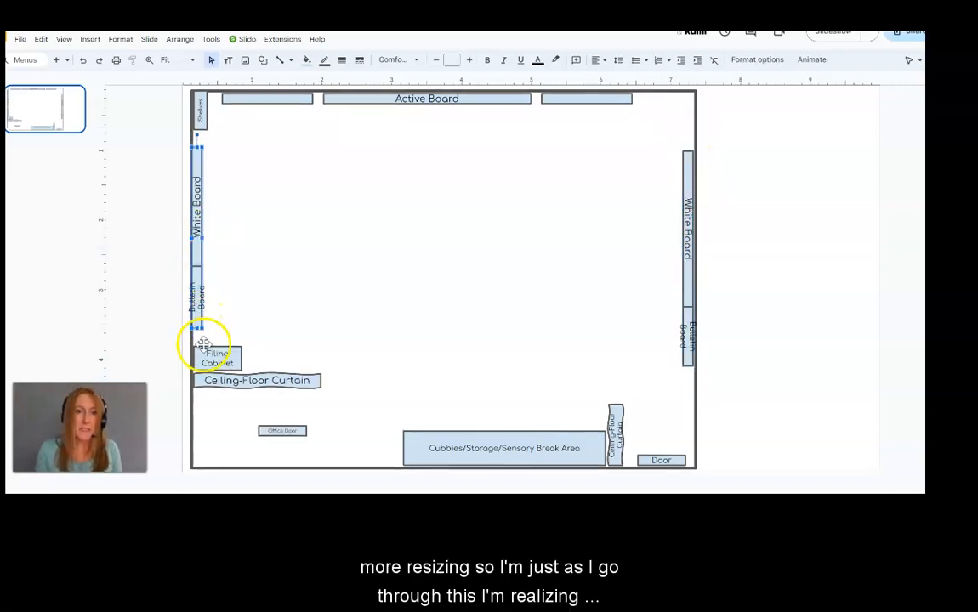
{"action": "left_click_drag", "start_coordinate": [235, 350], "coordinate": [244, 311]}
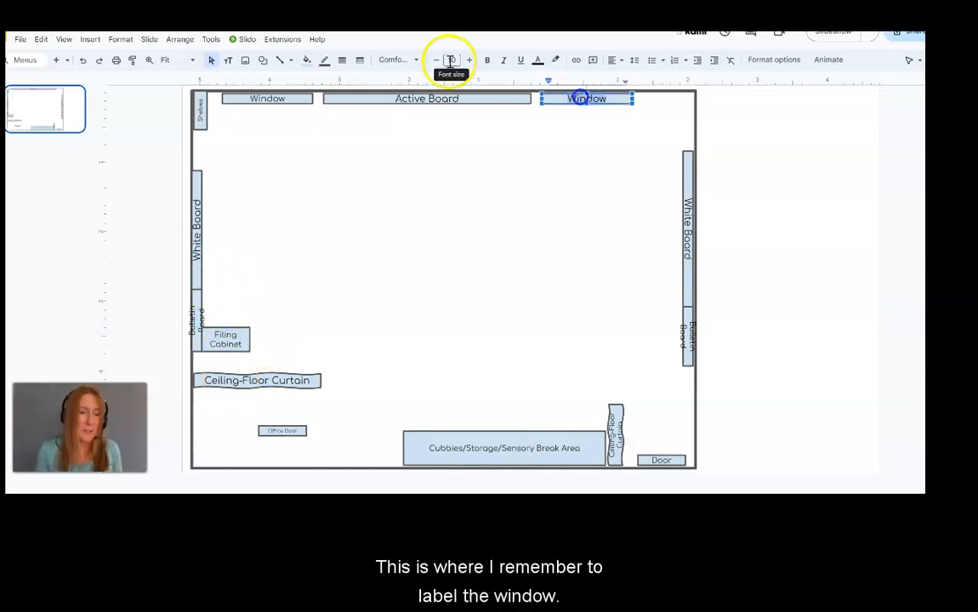
- Move the horizontal Ceiling-Floor Curtain slightly up, closer to the Filing Cabinet
{"action": "left_click", "coordinate": [296, 432]}
{"action": "left_click", "coordinate": [292, 380]}
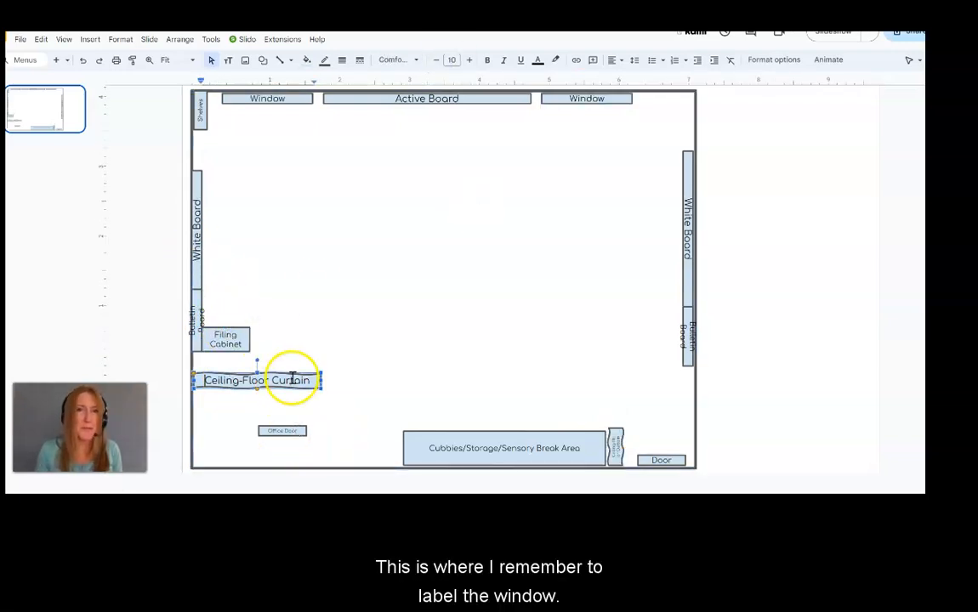
{"action": "left_click_drag", "start_coordinate": [317, 380], "coordinate": [320, 375]}
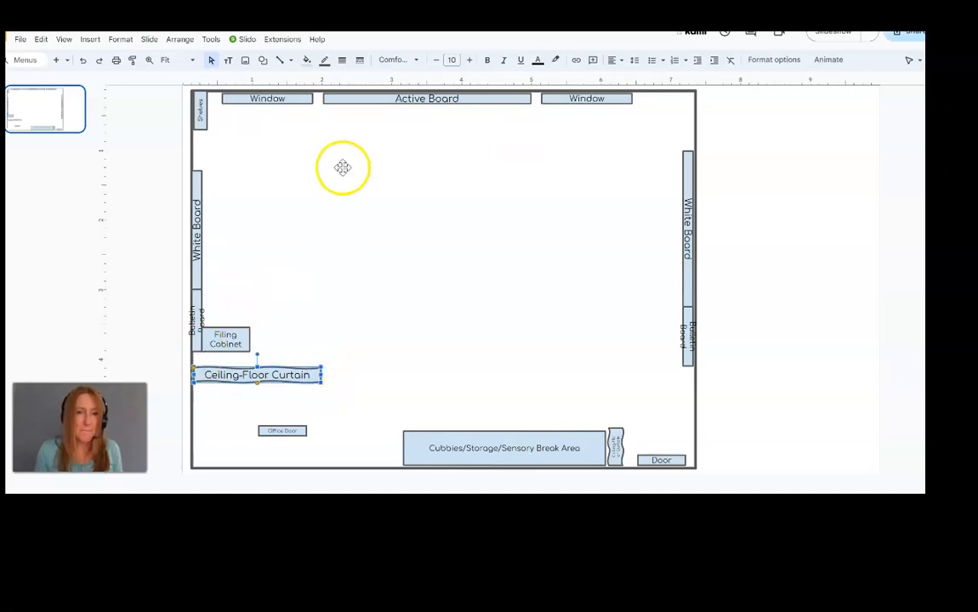
{"action": "left_click", "coordinate": [227, 59]}
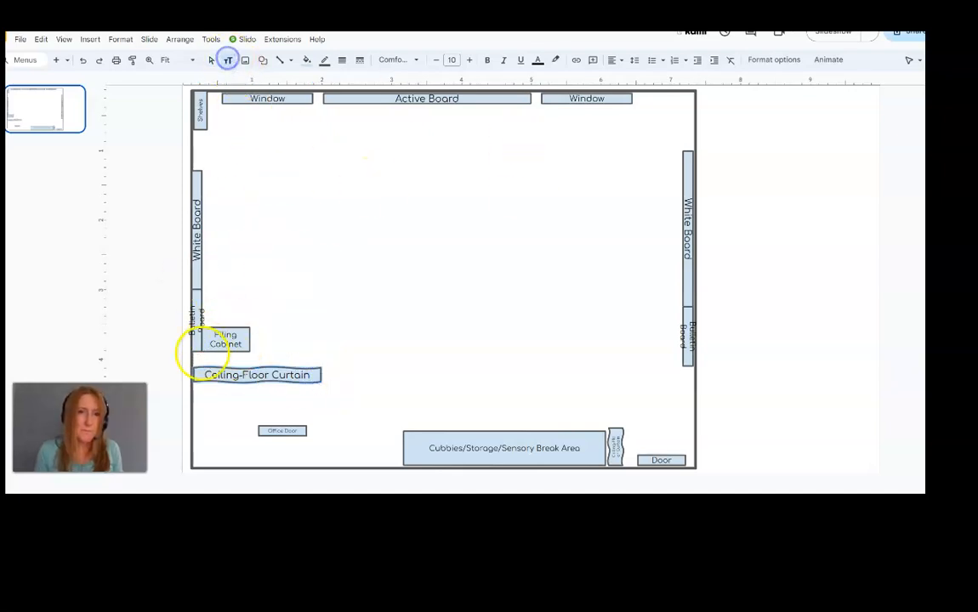
{"action": "left_click", "coordinate": [197, 355]}
{"action": "type", "text": "Time Away"}
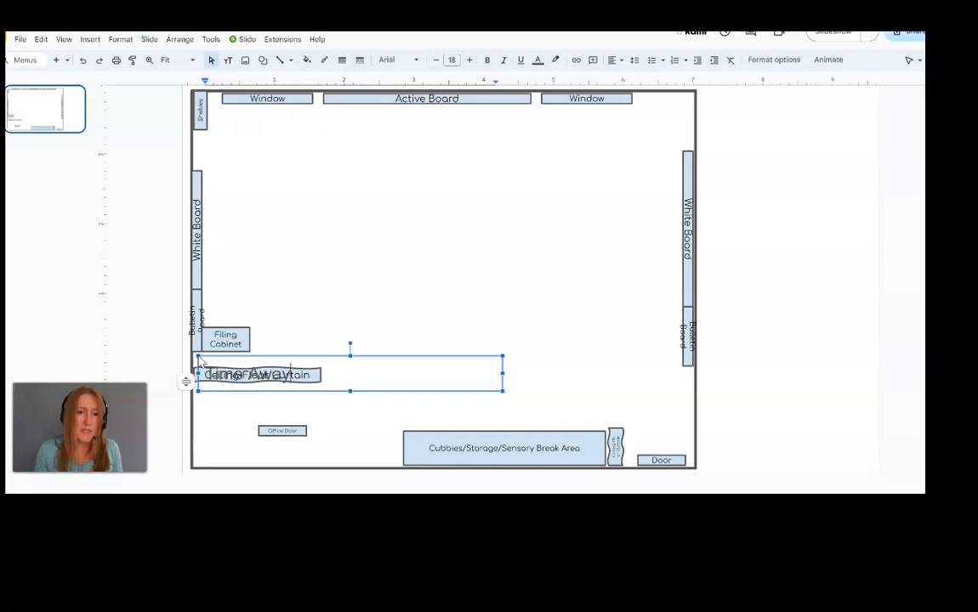
{"action": "type", "text": " Are"}
{"action": "left_click", "coordinate": [399, 355]}
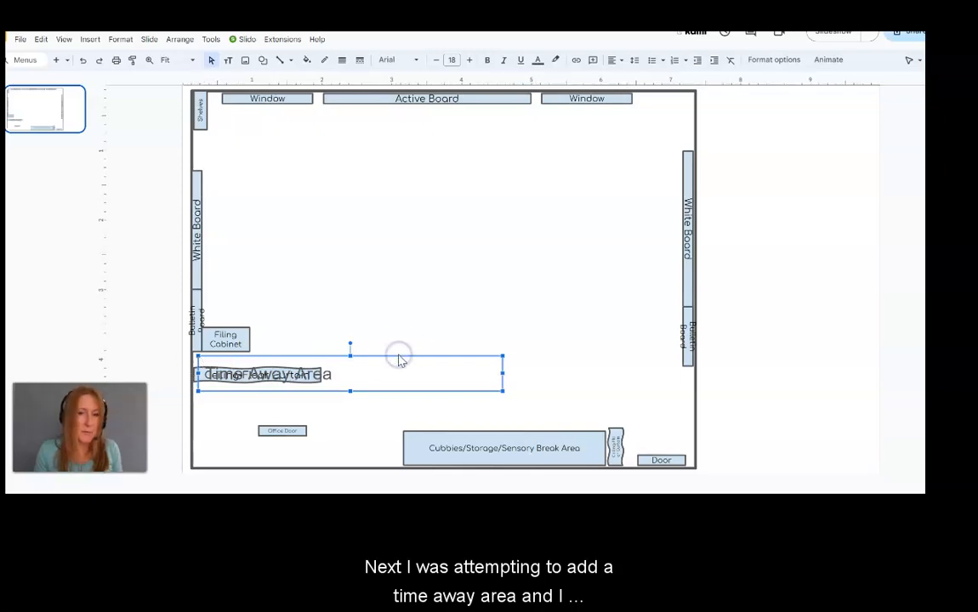
{"action": "key", "text": "Delete"}
- Draw a small cloud between the Filing Cabinet and the horizontal Ceiling-Floor Curtain and fill it light blue
{"action": "left_click", "coordinate": [263, 60]}
{"action": "mouse_move", "coordinate": [326, 80]}
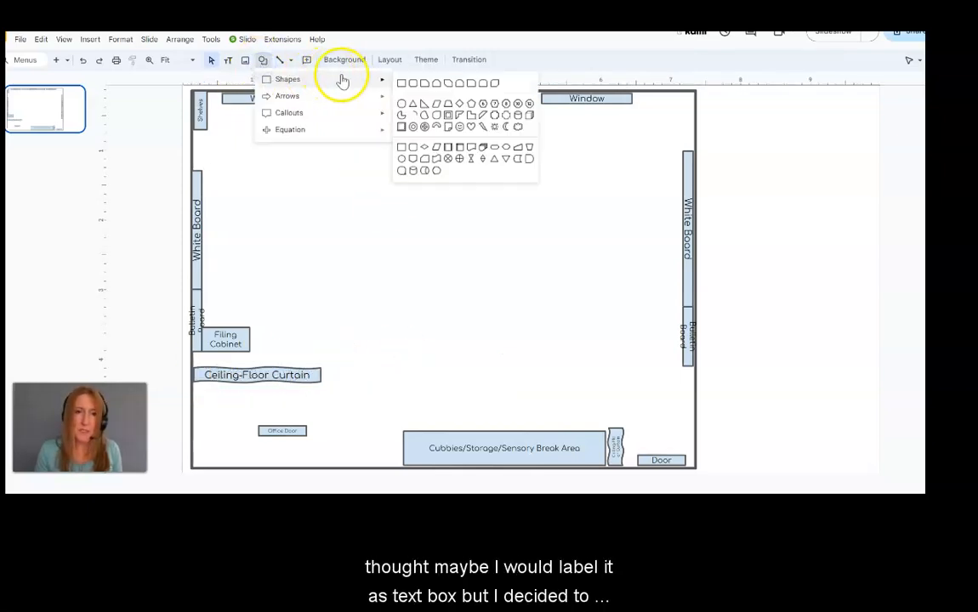
{"action": "left_click", "coordinate": [517, 125]}
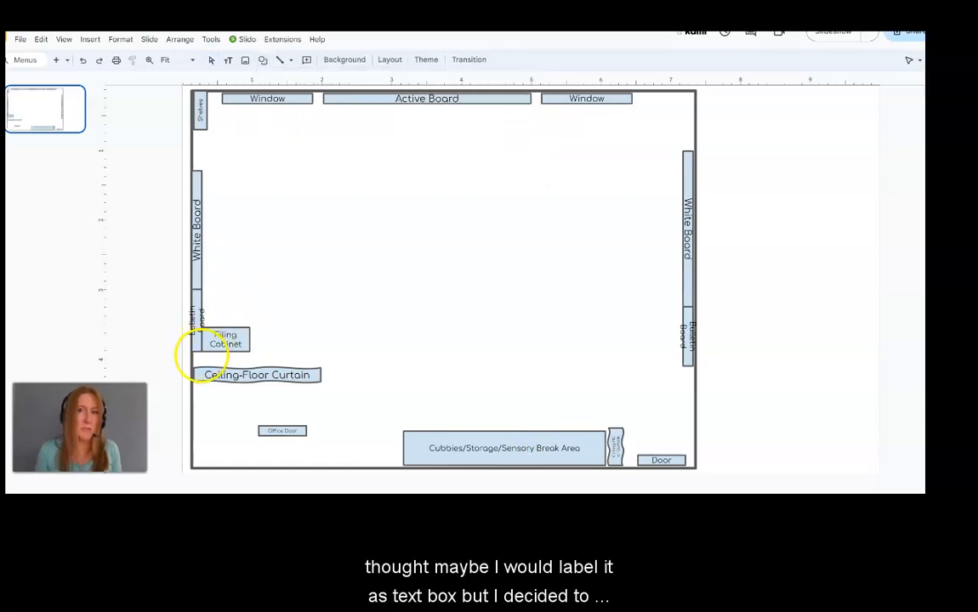
{"action": "left_click_drag", "start_coordinate": [197, 356], "coordinate": [209, 362]}
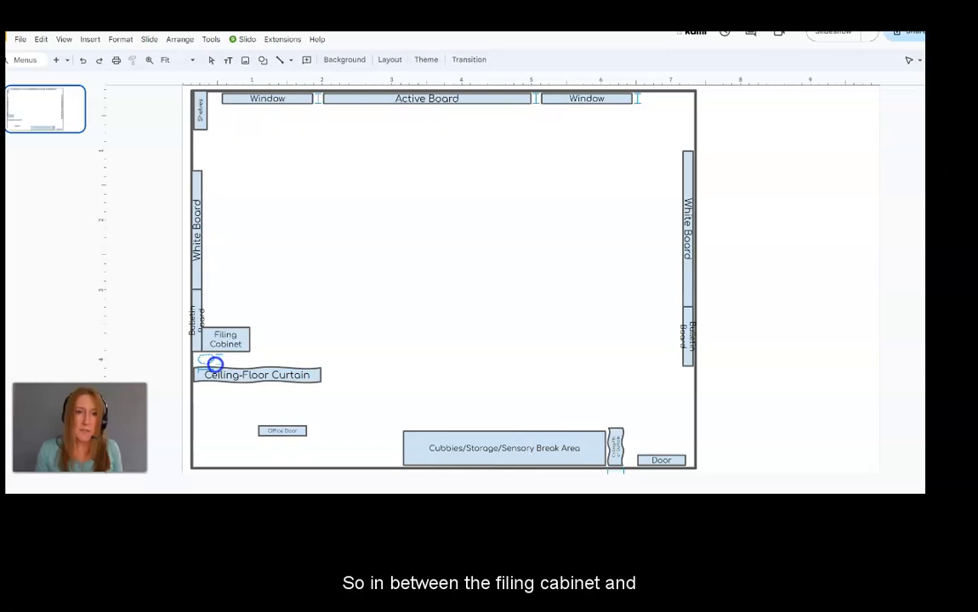
{"action": "mouse_move", "coordinate": [216, 364]}
{"action": "left_mouse_down"}
{"action": "mouse_move", "coordinate": [230, 369]}
{"action": "mouse_move", "coordinate": [216, 360]}
{"action": "left_mouse_up"}
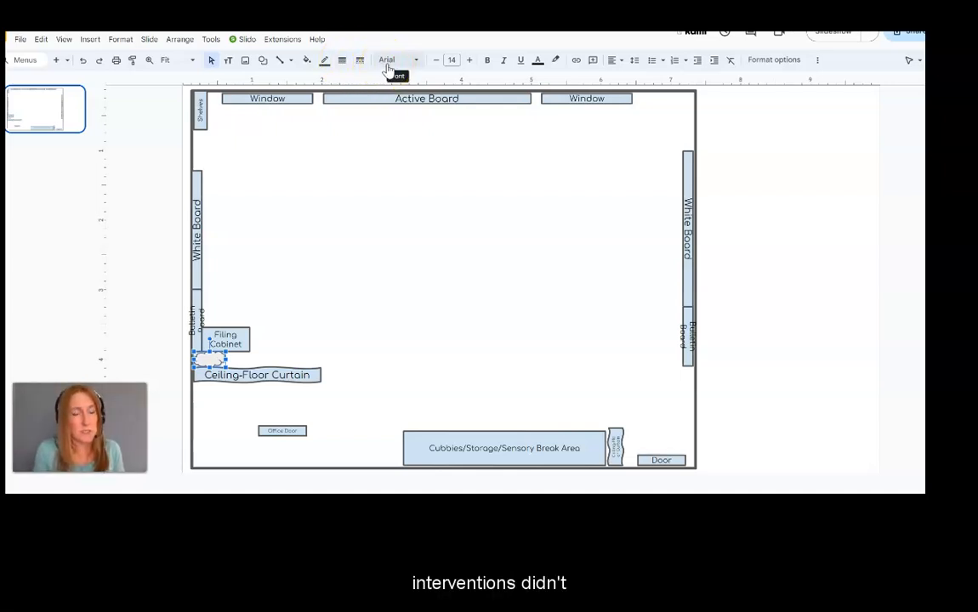
{"action": "left_click", "coordinate": [307, 59]}
{"action": "left_click", "coordinate": [391, 194]}
- Label the cloud "TA area" in small Comfortaa text and widen the cloud to the Filing Cabinet's outer edge
{"action": "left_click", "coordinate": [210, 359]}
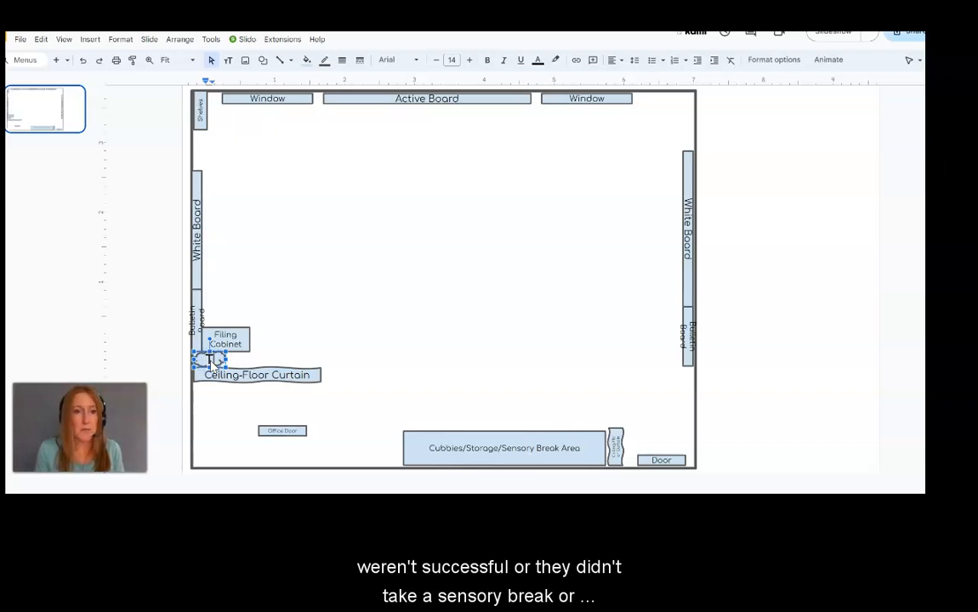
{"action": "left_click", "coordinate": [435, 60]}
{"action": "left_click", "coordinate": [395, 60]}
{"action": "left_click", "coordinate": [415, 165]}
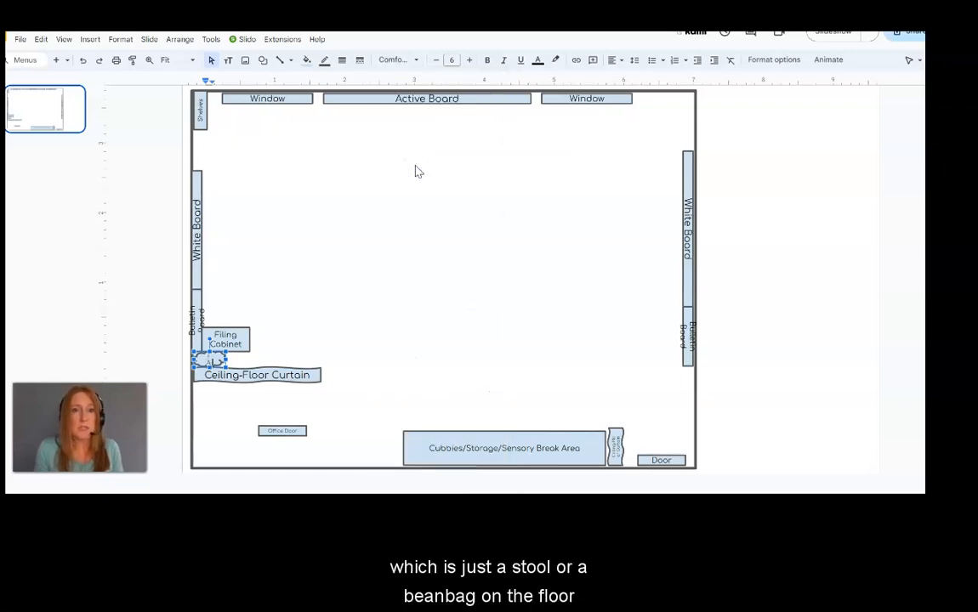
{"action": "left_click_drag", "start_coordinate": [211, 372], "coordinate": [201, 335]}
{"action": "left_click", "coordinate": [436, 60]}
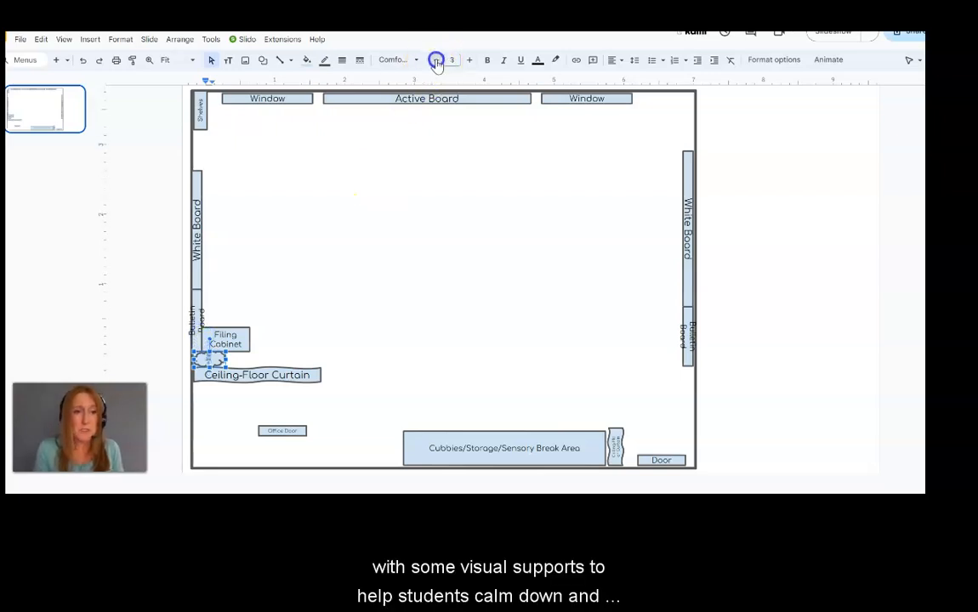
{"action": "left_click_drag", "start_coordinate": [227, 360], "coordinate": [250, 362]}
{"action": "left_click", "coordinate": [469, 60]}
{"action": "left_click", "coordinate": [407, 244]}
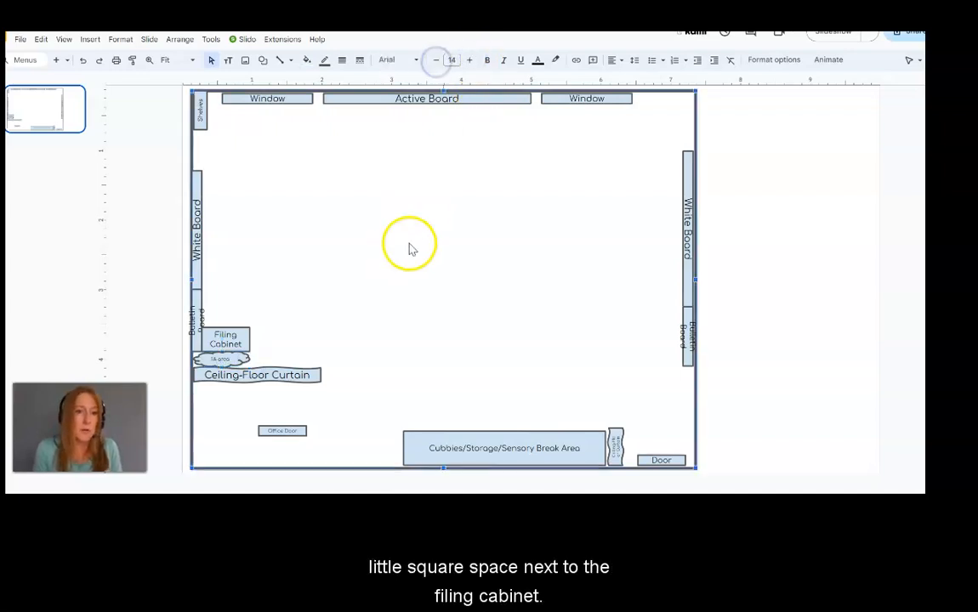
- Draw a small rectangle against the left wall below the Ceiling-Floor Curtain, with a 2px border and light blue fill
{"action": "left_click", "coordinate": [263, 59]}
{"action": "mouse_move", "coordinate": [366, 81]}
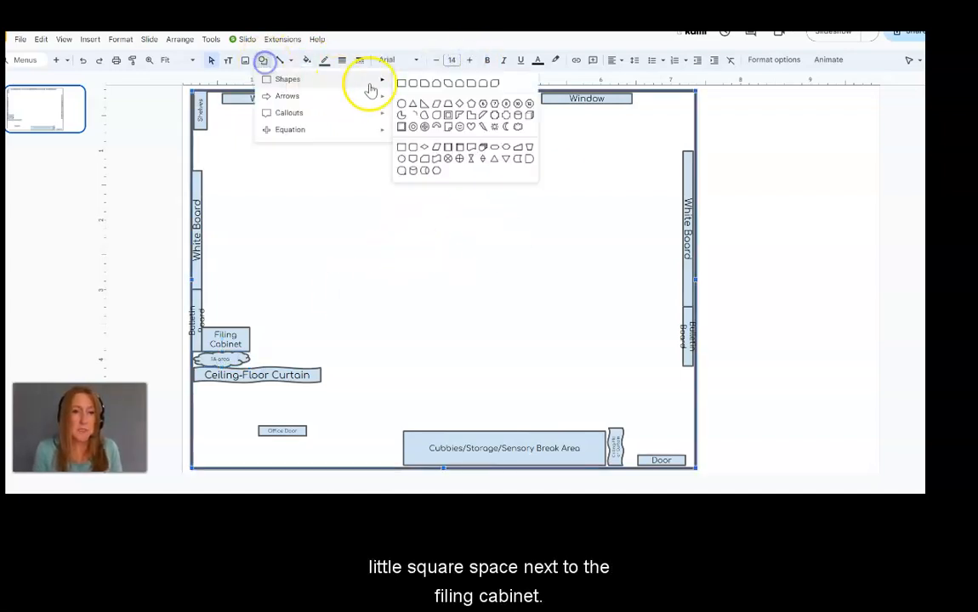
{"action": "left_click", "coordinate": [402, 83]}
{"action": "left_click_drag", "start_coordinate": [195, 385], "coordinate": [223, 426]}
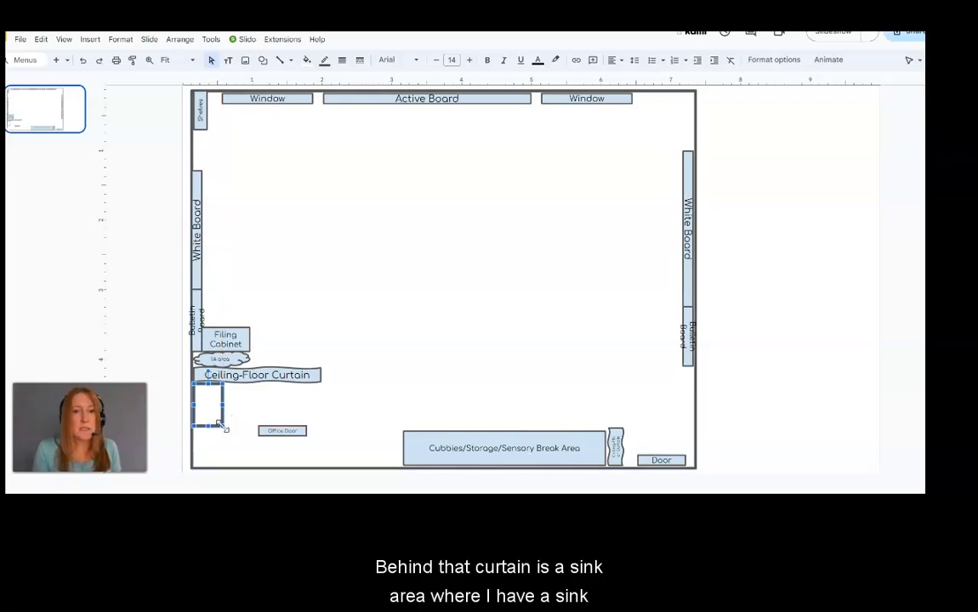
{"action": "left_click", "coordinate": [342, 59]}
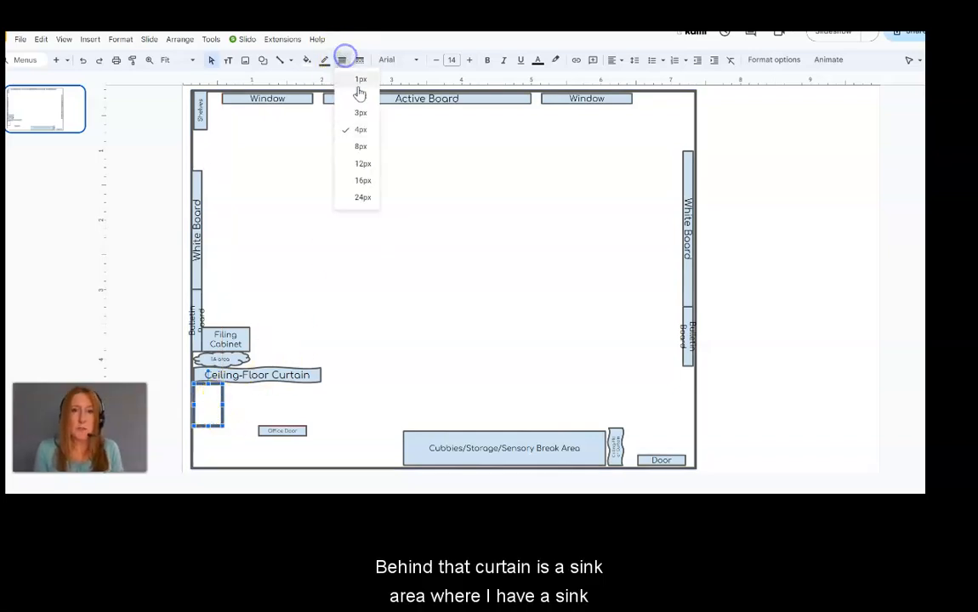
{"action": "left_click", "coordinate": [360, 95]}
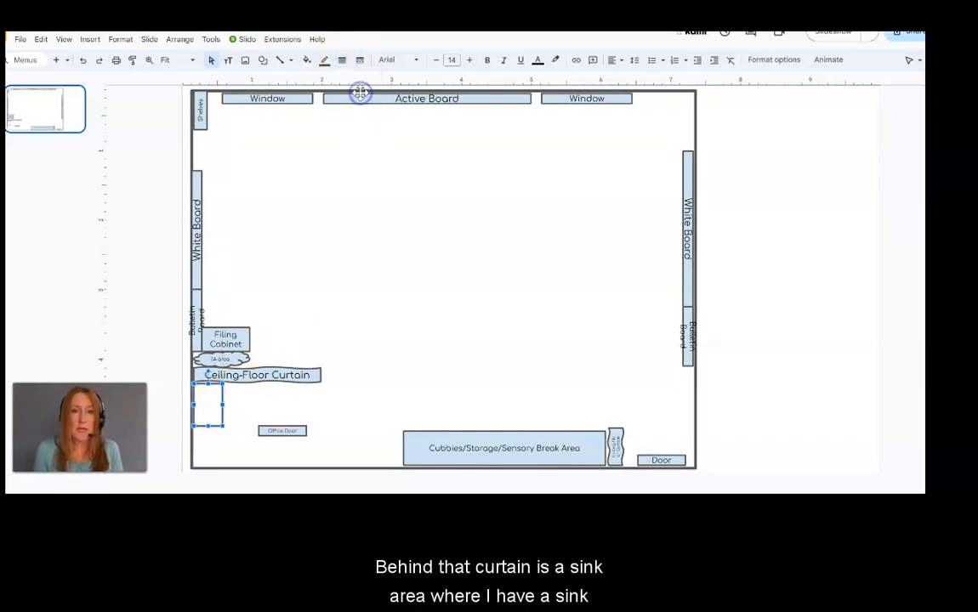
{"action": "left_click", "coordinate": [307, 60]}
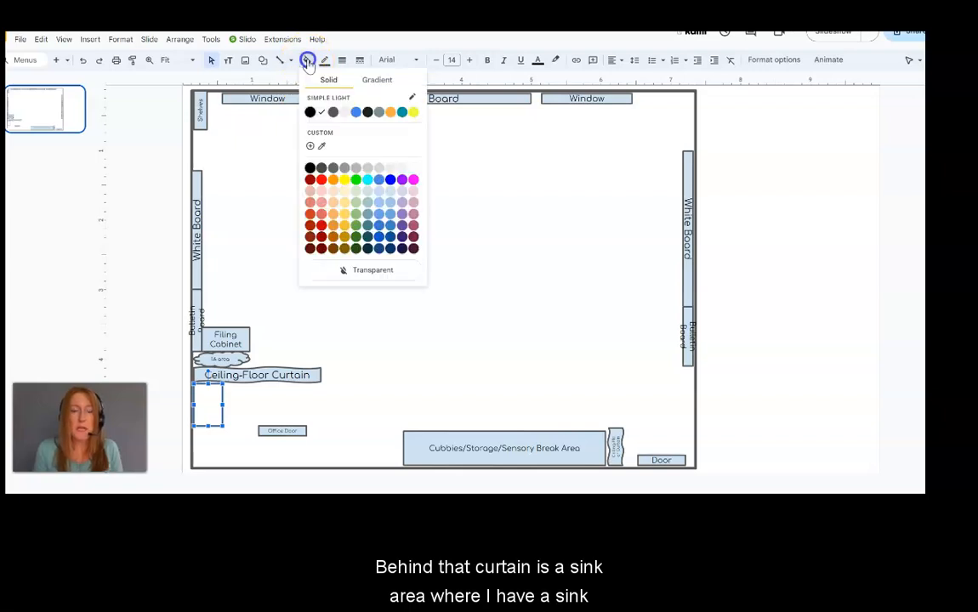
{"action": "left_click", "coordinate": [391, 195]}
- Label the rectangle below the curtain "Sink Cabinet Drawers" in Comfortaa size 5
{"action": "left_click", "coordinate": [211, 407]}
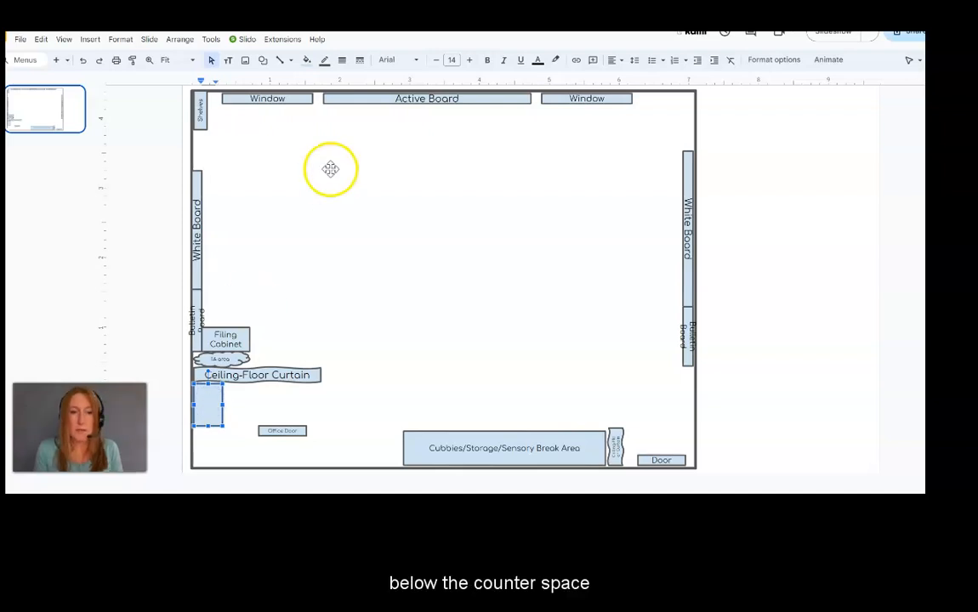
{"action": "left_click", "coordinate": [387, 59]}
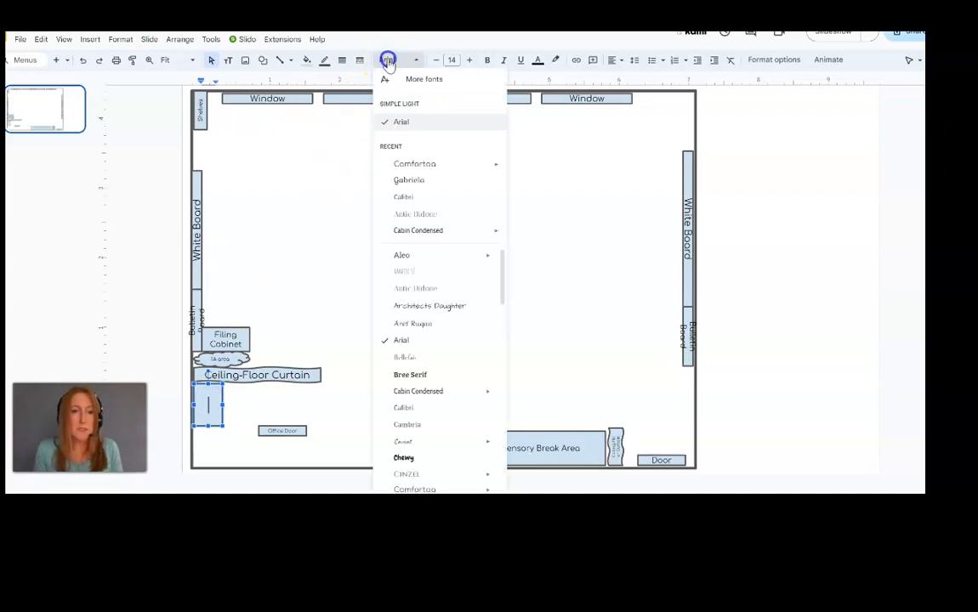
{"action": "left_click", "coordinate": [417, 164]}
{"action": "left_click", "coordinate": [436, 61]}
{"action": "left_click", "coordinate": [435, 61]}
{"action": "left_click", "coordinate": [435, 61]}
{"action": "left_click", "coordinate": [435, 61]}
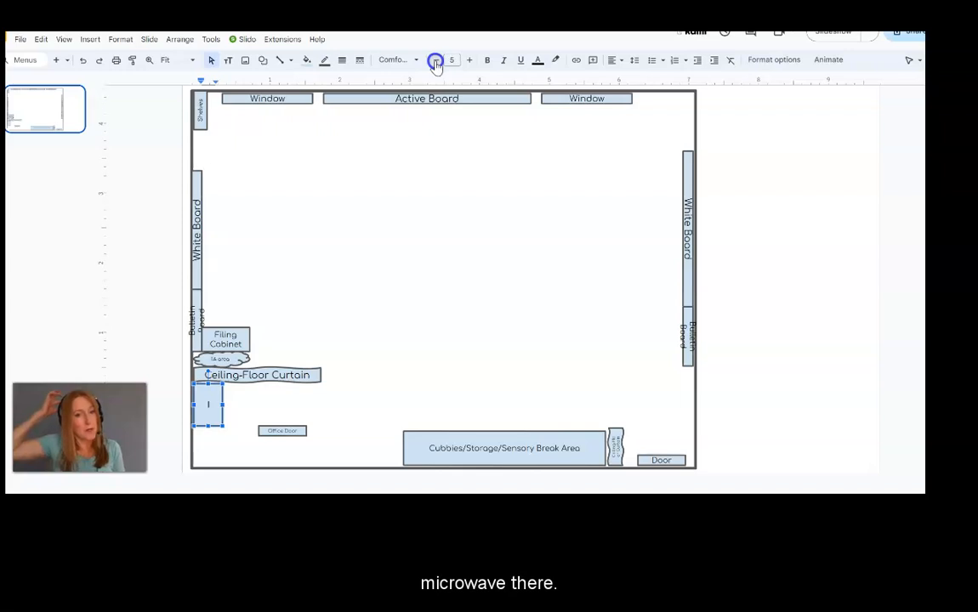
{"action": "left_click", "coordinate": [512, 298]}
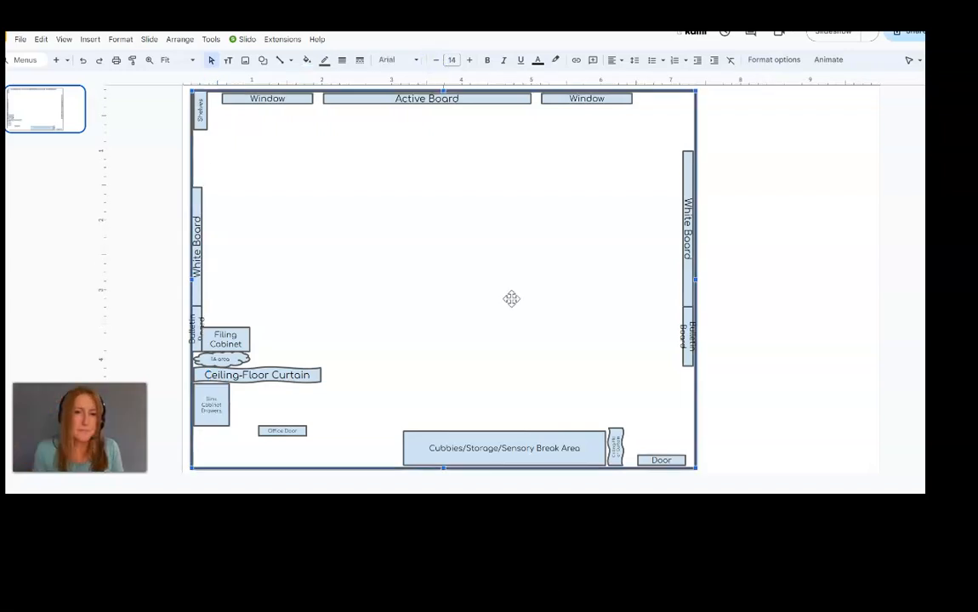
- Draw a horizontal wall line along the upper edge of the Cubbies/Storage/Sensory Break Area and set its thickness to 4px
{"action": "left_click", "coordinate": [280, 60]}
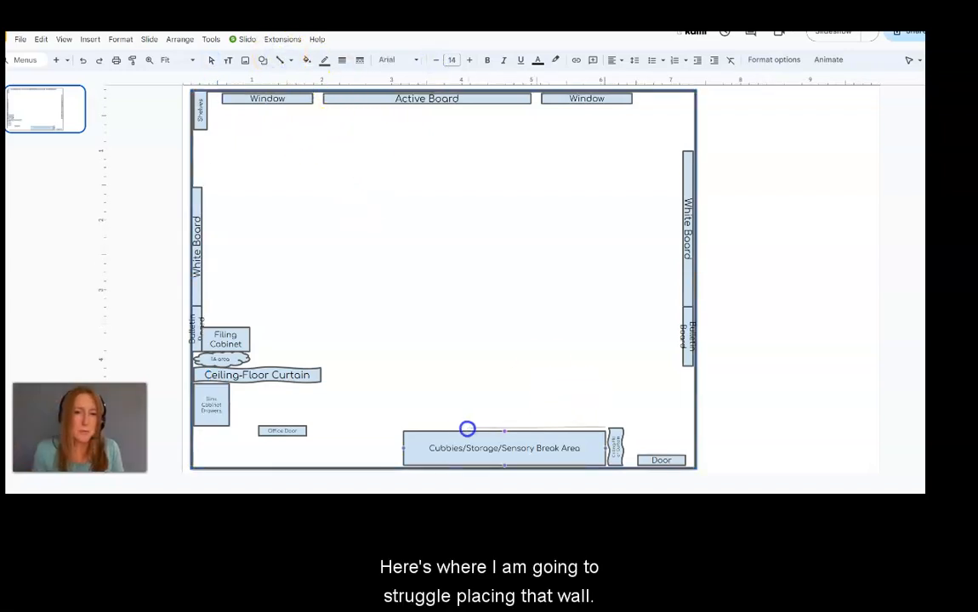
{"action": "left_click_drag", "start_coordinate": [400, 428], "coordinate": [399, 426]}
{"action": "left_click", "coordinate": [326, 61]}
{"action": "left_click", "coordinate": [342, 126]}
{"action": "left_click", "coordinate": [421, 444]}
{"action": "left_click", "coordinate": [456, 431]}
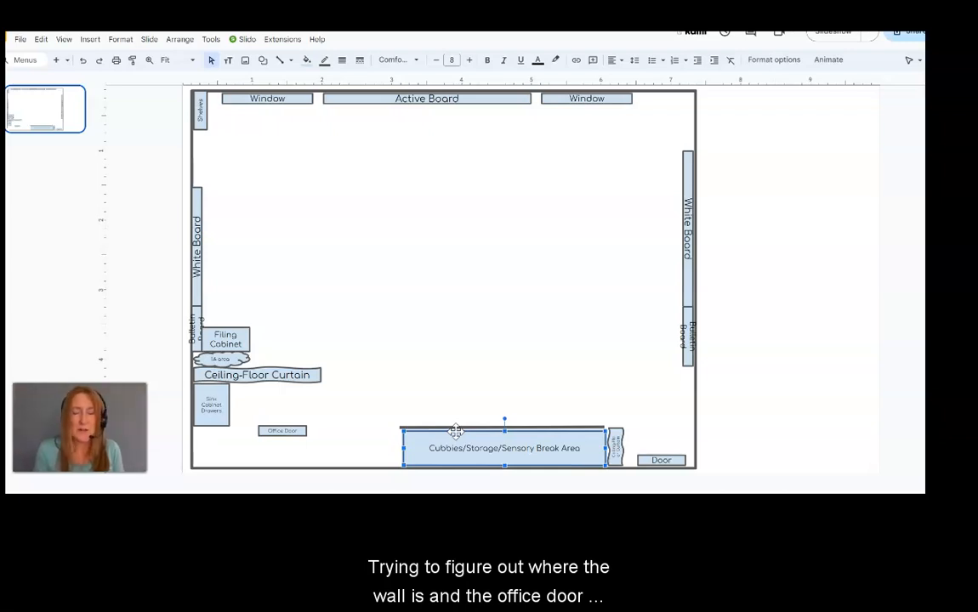
- Move the Office Door slightly up and extend the wall line above the cubbies to reach the door
{"action": "left_click_drag", "start_coordinate": [294, 431], "coordinate": [299, 418]}
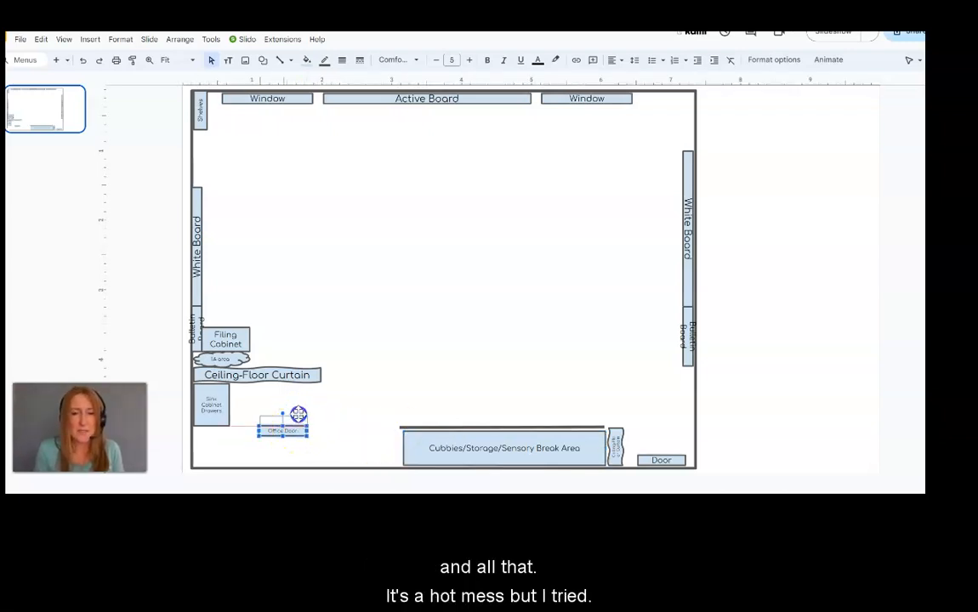
{"action": "left_click", "coordinate": [416, 426]}
{"action": "left_click_drag", "start_coordinate": [416, 425], "coordinate": [310, 428]}
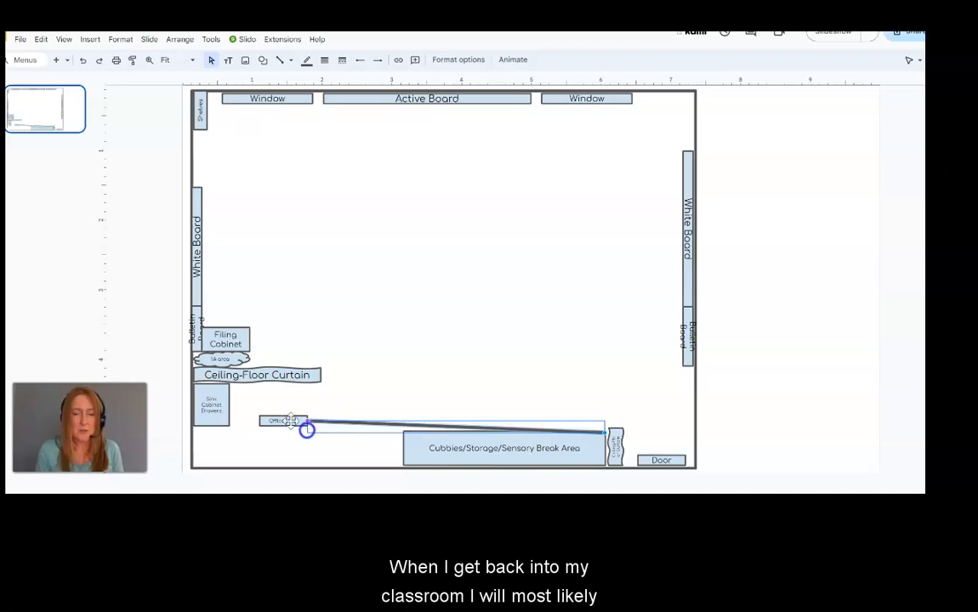
{"action": "key", "text": "ctrl+z"}
{"action": "left_click", "coordinate": [499, 432]}
{"action": "left_click_drag", "start_coordinate": [490, 432], "coordinate": [258, 426]}
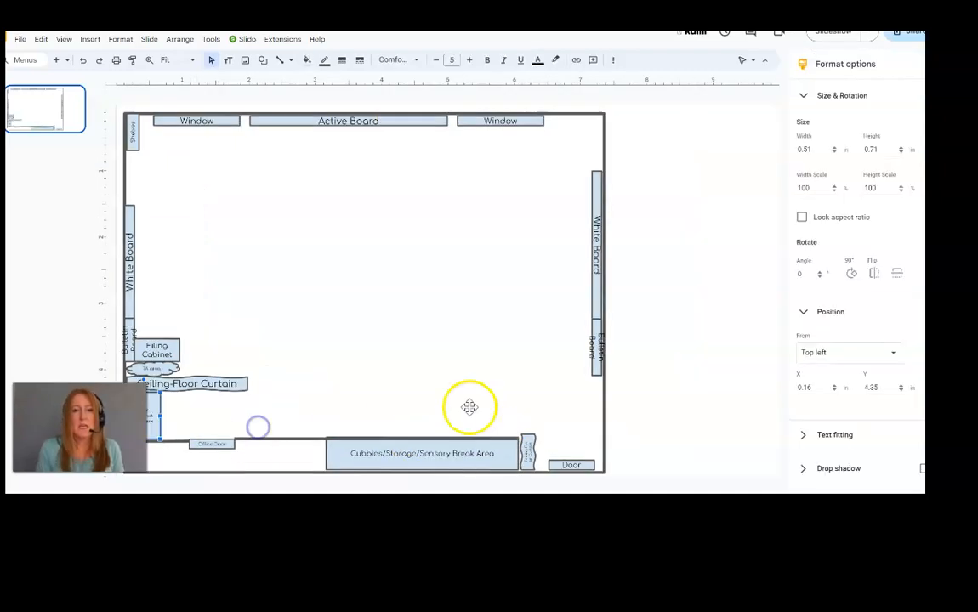
- Duplicate the Cubbies/Storage/Sensory Break Area shape, place the copy above the wall line and widen it to about 3.78 in
{"action": "left_click", "coordinate": [426, 452]}
{"action": "key", "text": "ctrl+d"}
{"action": "left_click_drag", "start_coordinate": [425, 452], "coordinate": [413, 407]}
{"action": "left_click_drag", "start_coordinate": [276, 420], "coordinate": [266, 422]}
- Shorten the horizontal Ceiling-Floor Curtain to about 1.62 in and set its label to size 9
{"action": "left_click", "coordinate": [242, 385]}
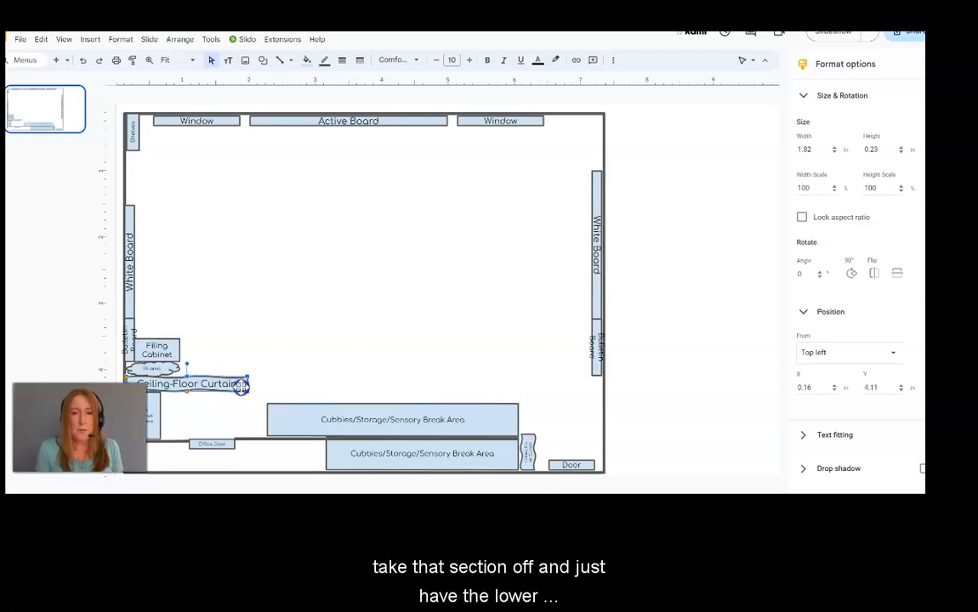
{"action": "left_click_drag", "start_coordinate": [249, 385], "coordinate": [233, 383]}
{"action": "left_click", "coordinate": [435, 60]}
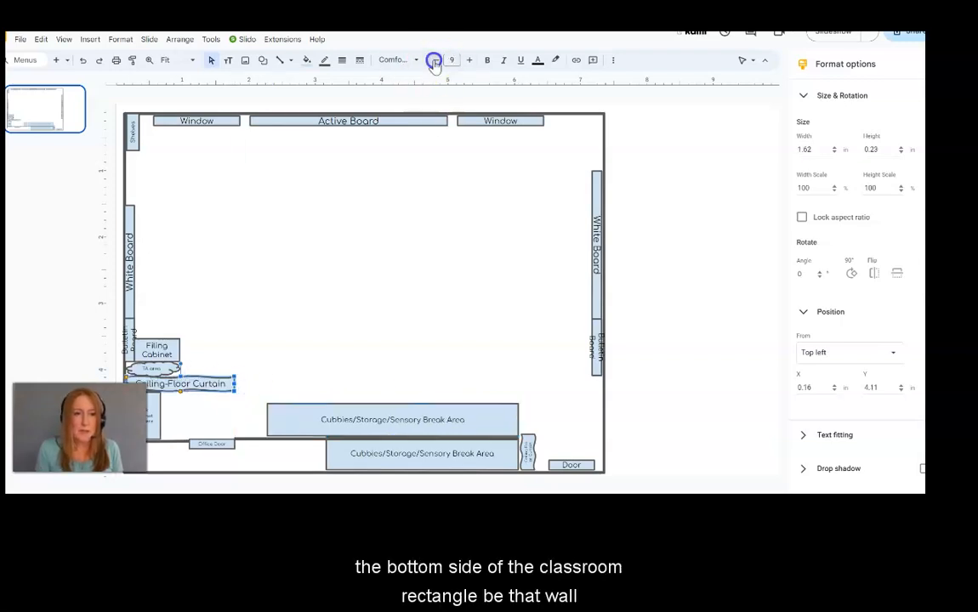
- Relabel the duplicated shape above the cubbies as "Counter/Wall Cabinet/Floor Cabinets"
{"action": "triple_click", "coordinate": [322, 420]}
{"action": "type", "text": "Coun"}
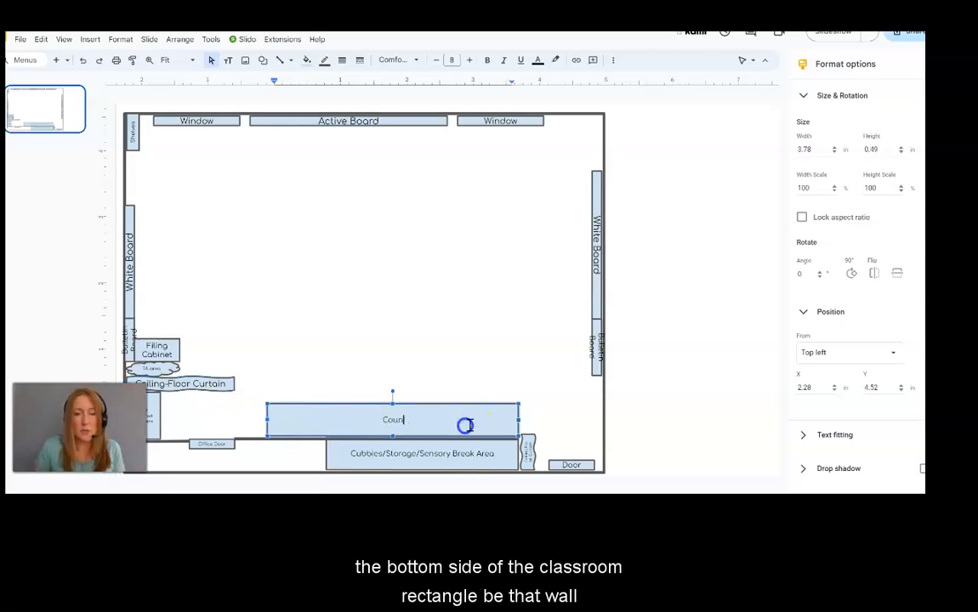
{"action": "type", "text": "ter/Wall Cabinet/Floor Cabinets"}
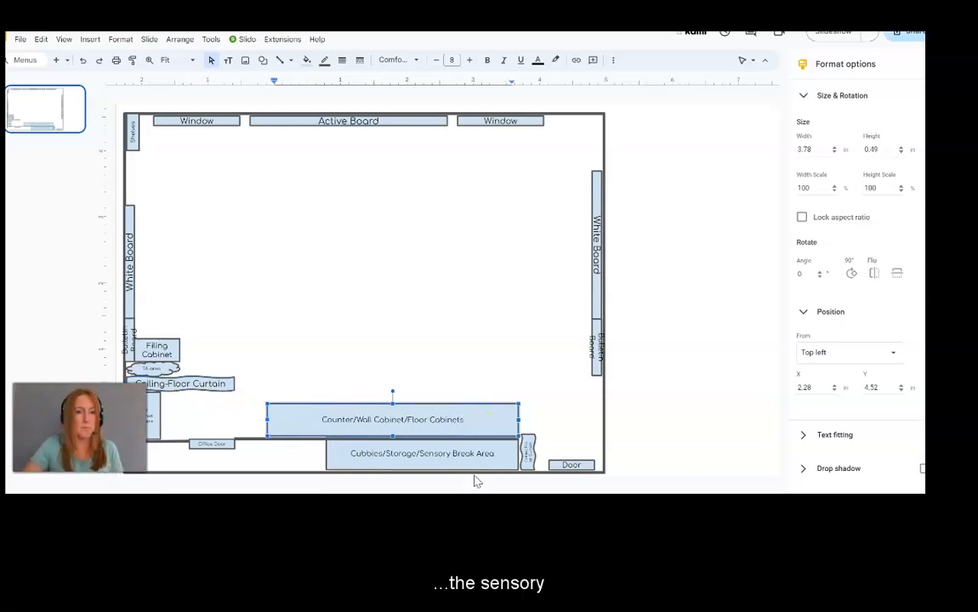
{"action": "left_click", "coordinate": [288, 146]}
- Draw an oval about 0.47 by 0.4 in above the Office Door, with a 2px border and light blue fill
{"action": "left_click", "coordinate": [264, 61]}
{"action": "mouse_move", "coordinate": [288, 79]}
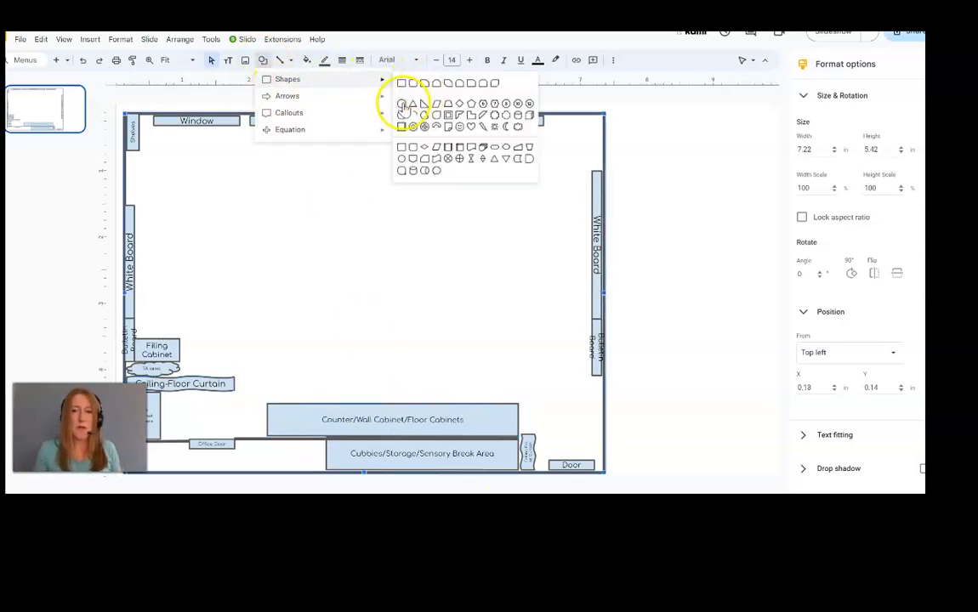
{"action": "left_click", "coordinate": [404, 99]}
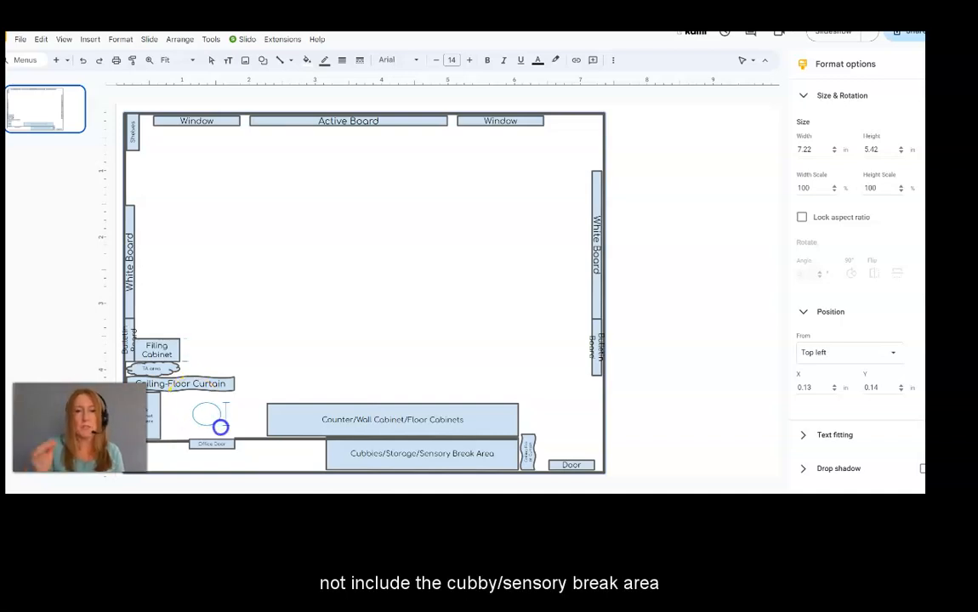
{"action": "left_click_drag", "start_coordinate": [223, 432], "coordinate": [224, 430]}
{"action": "left_click", "coordinate": [342, 60]}
{"action": "left_click", "coordinate": [349, 94]}
{"action": "left_click", "coordinate": [307, 60]}
{"action": "left_click", "coordinate": [388, 198]}
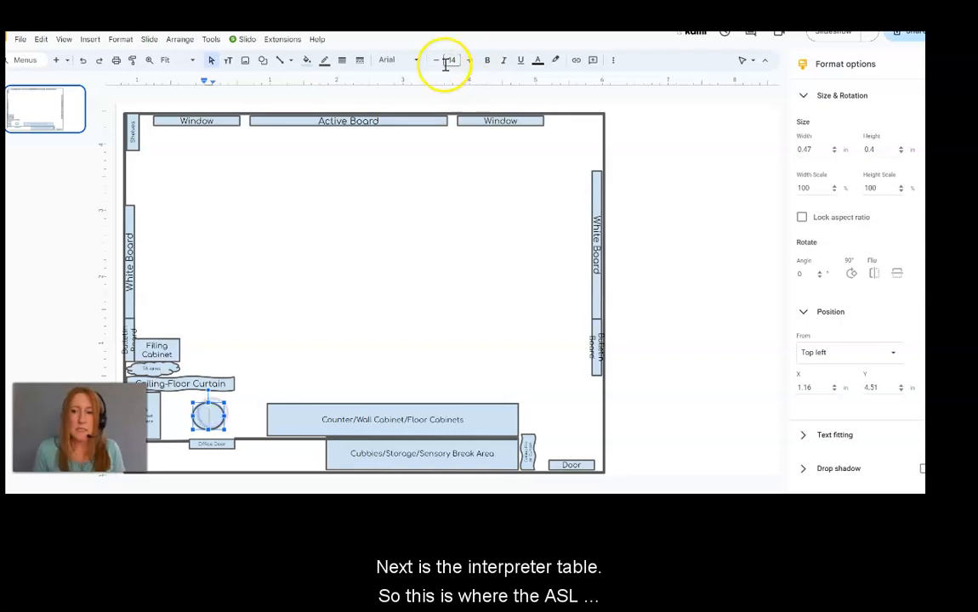
- Label the oval "Interp Table" in Comfortaa size 6 and enlarge it to about 0.66 by 0.44 in
{"action": "left_click", "coordinate": [398, 60]}
{"action": "left_click", "coordinate": [416, 165]}
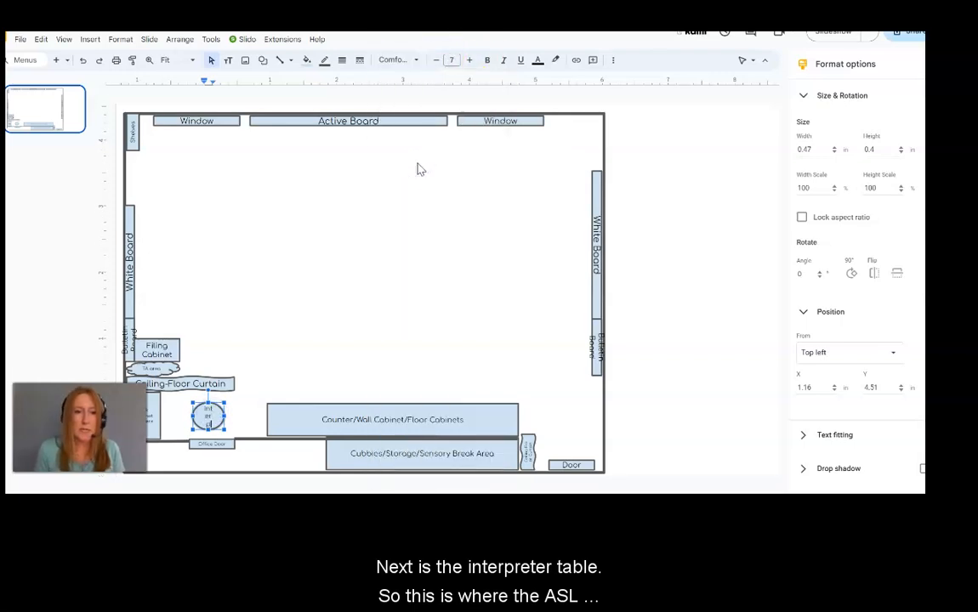
{"action": "left_click", "coordinate": [435, 60]}
{"action": "left_click", "coordinate": [225, 403]}
{"action": "left_click_drag", "start_coordinate": [232, 401], "coordinate": [189, 416]}
{"action": "left_click", "coordinate": [218, 414]}
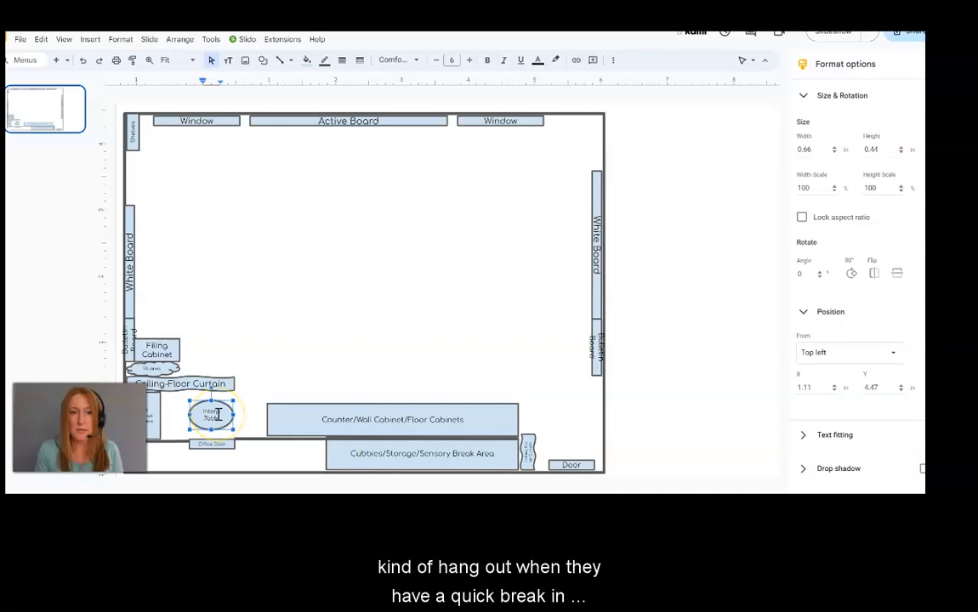
{"action": "left_click", "coordinate": [267, 388]}
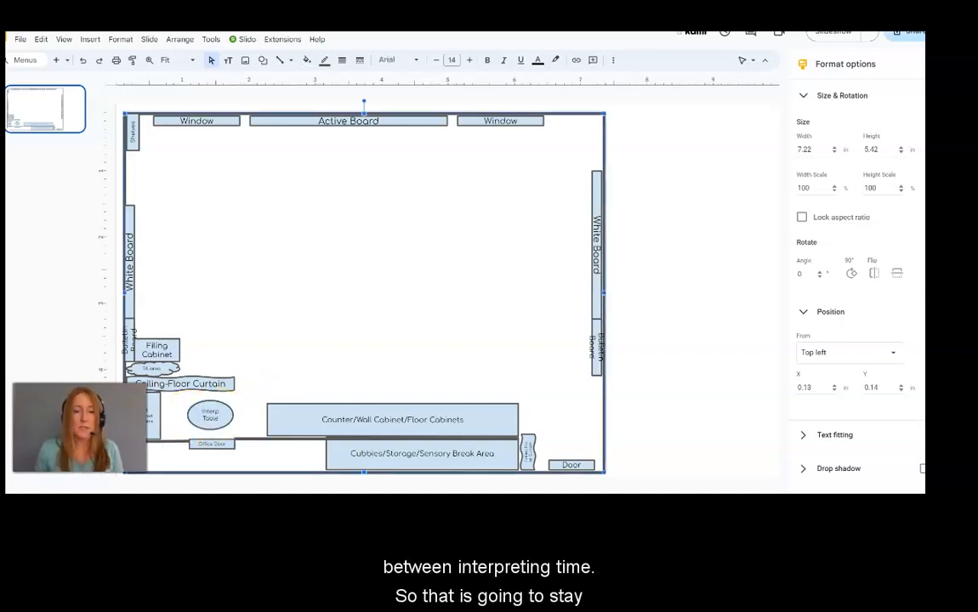
- Duplicate the desk shape outside the room into eight desks arranged in two columns of four
{"action": "left_click", "coordinate": [719, 114]}
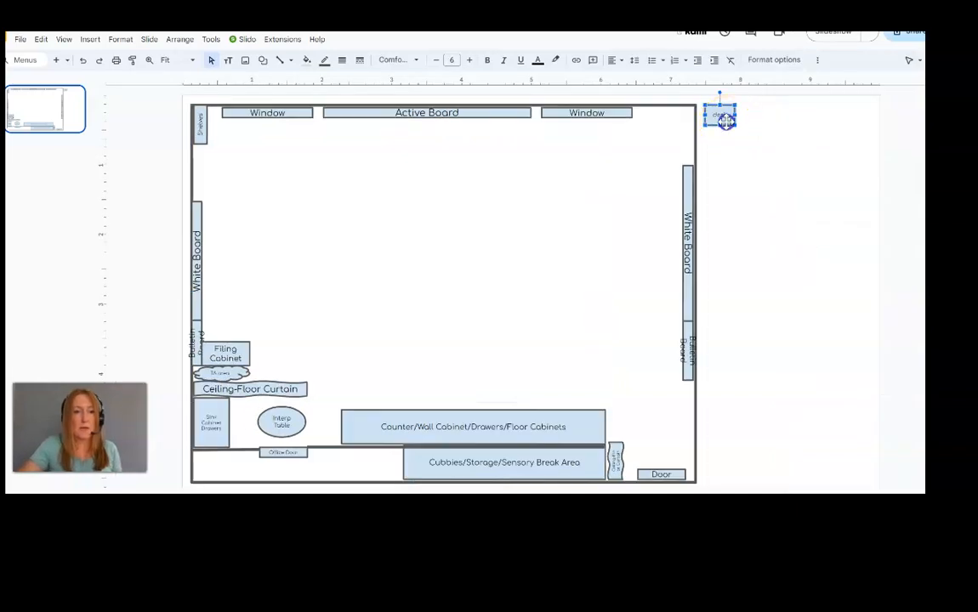
{"action": "key", "text": "ctrl+d"}
{"action": "left_click_drag", "start_coordinate": [728, 127], "coordinate": [723, 161]}
{"action": "key", "text": "ctrl+d"}
{"action": "left_click", "coordinate": [711, 122]}
{"action": "left_click_drag", "start_coordinate": [710, 122], "coordinate": [746, 195]}
{"action": "key", "text": "ctrl+d"}
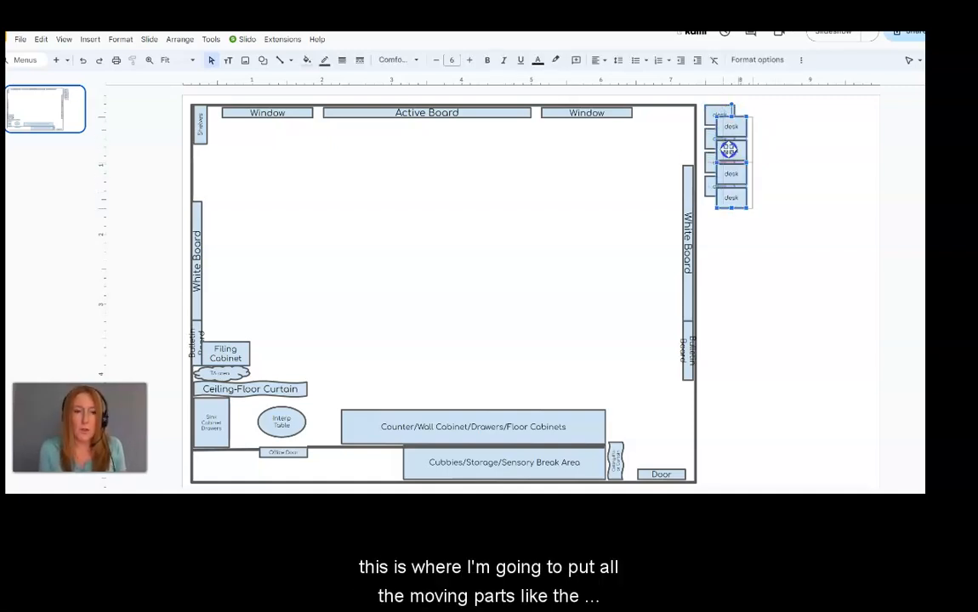
{"action": "left_click_drag", "start_coordinate": [727, 146], "coordinate": [750, 139]}
{"action": "left_click", "coordinate": [744, 235]}
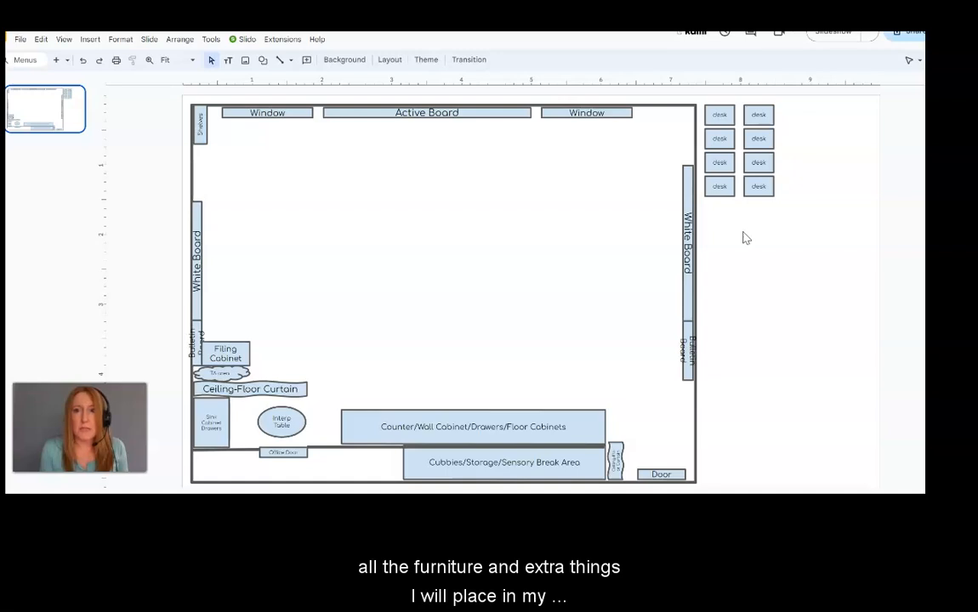
- Copy a desk and place the copy on its own beside the two desk columns
{"action": "left_click", "coordinate": [725, 186]}
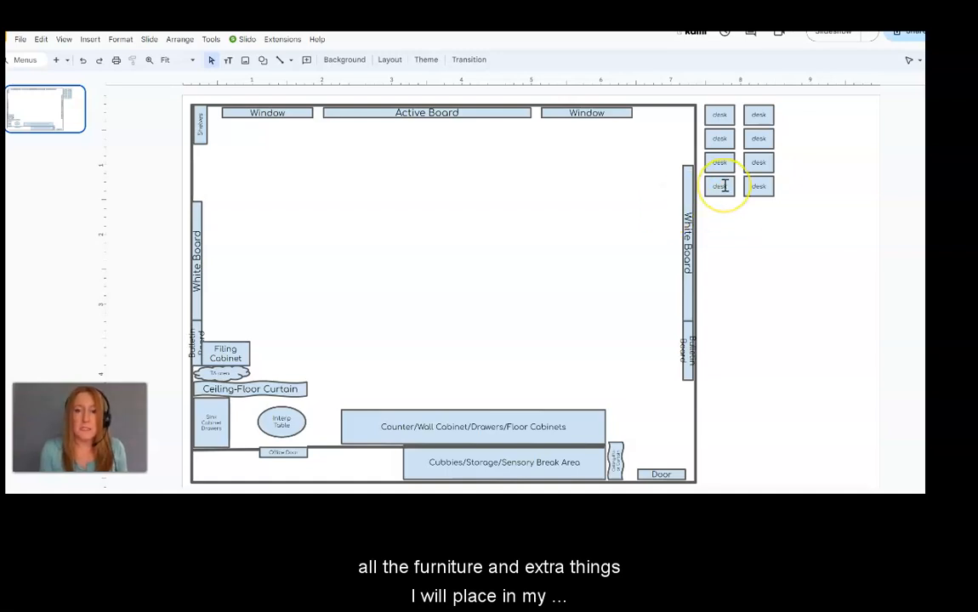
{"action": "left_click", "coordinate": [725, 191]}
{"action": "right_click", "coordinate": [725, 191]}
{"action": "right_click", "coordinate": [759, 210]}
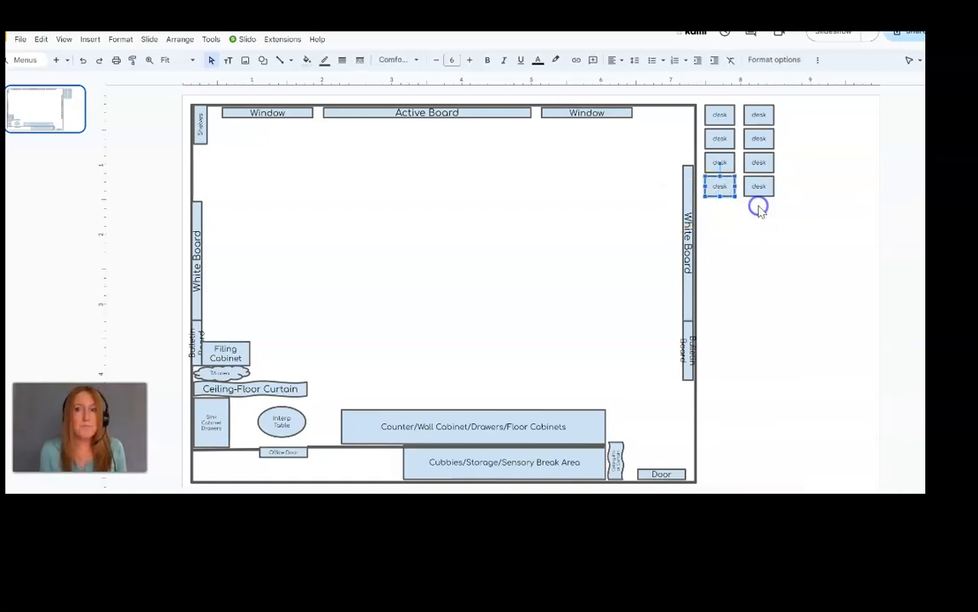
{"action": "key", "text": "ctrl+v"}
{"action": "left_click_drag", "start_coordinate": [704, 207], "coordinate": [771, 169]}
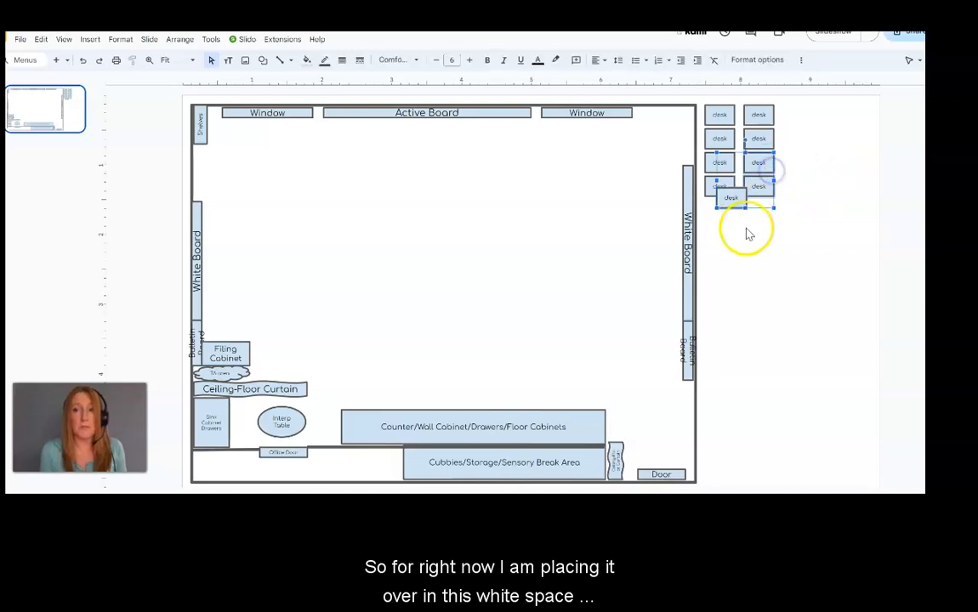
{"action": "left_click_drag", "start_coordinate": [732, 196], "coordinate": [830, 154]}
- Relabel the copied desk "Shelves", resize it to about 0.7 by 0.35 in, and duplicate it into a column of three
{"action": "left_click", "coordinate": [818, 132]}
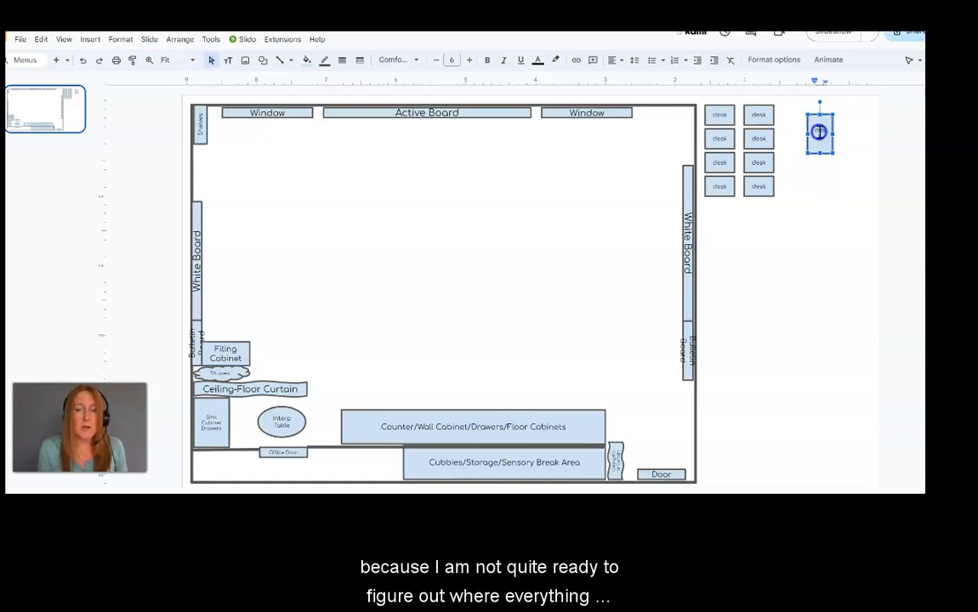
{"action": "mouse_move", "coordinate": [834, 136]}
{"action": "left_mouse_down"}
{"action": "mouse_move", "coordinate": [856, 134]}
{"action": "mouse_move", "coordinate": [830, 134]}
{"action": "mouse_move", "coordinate": [818, 165]}
{"action": "mouse_move", "coordinate": [832, 188]}
{"action": "mouse_move", "coordinate": [817, 194]}
{"action": "mouse_move", "coordinate": [832, 138]}
{"action": "left_mouse_up"}
{"action": "key", "text": "ctrl+d"}
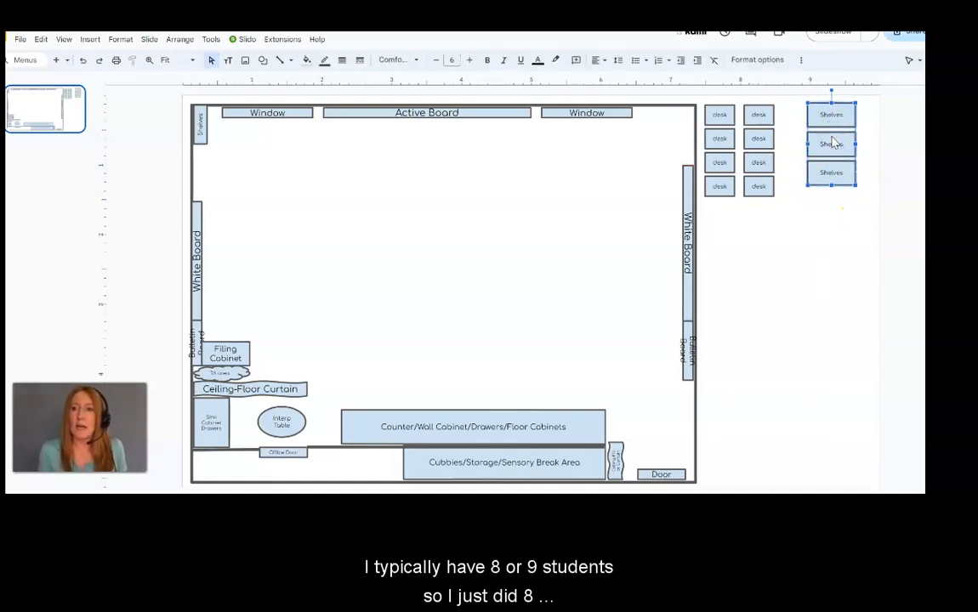
{"action": "left_click", "coordinate": [828, 212]}
- Copy the lowest Shelves shape beneath the column, relabel it "Cubby Slots", and duplicate it once directly below
{"action": "left_click", "coordinate": [825, 178]}
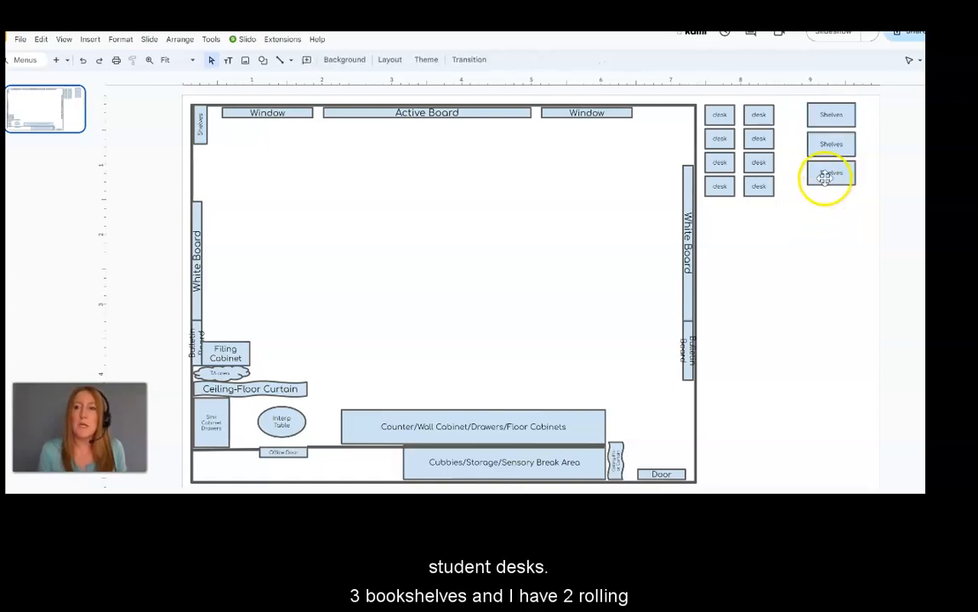
{"action": "key", "text": "ctrl+d"}
{"action": "left_click_drag", "start_coordinate": [825, 181], "coordinate": [822, 211]}
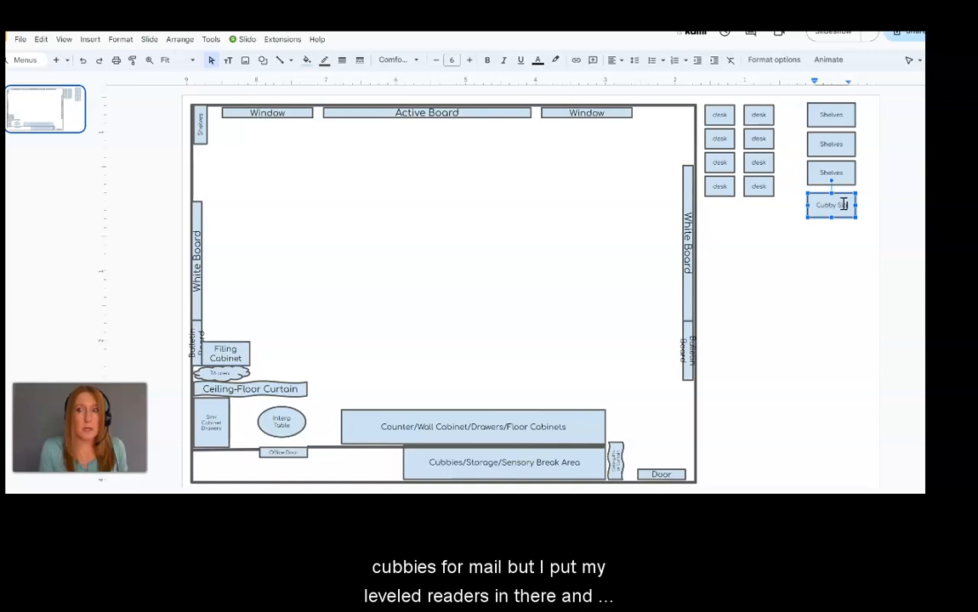
{"action": "left_click", "coordinate": [837, 239]}
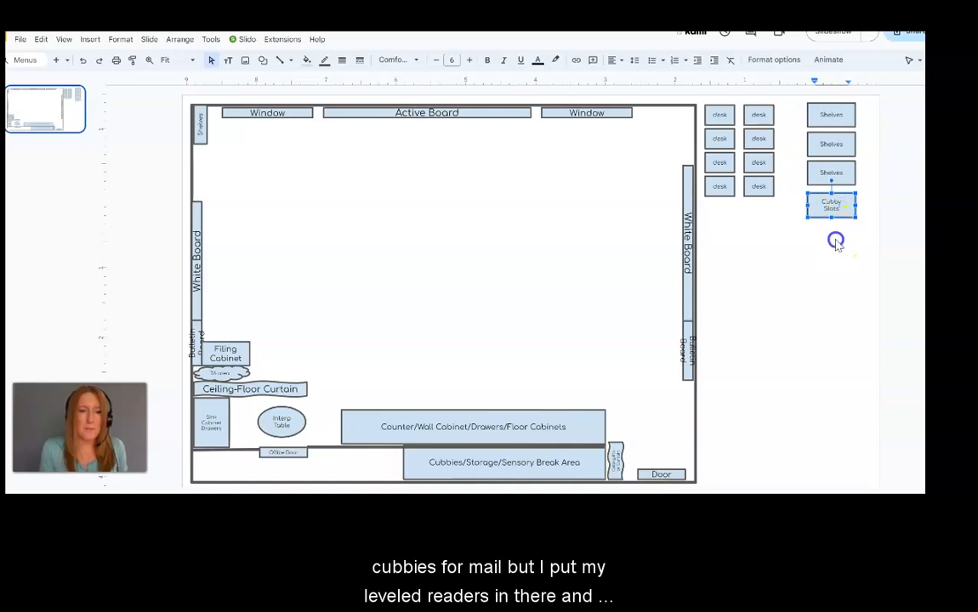
{"action": "left_click", "coordinate": [849, 212]}
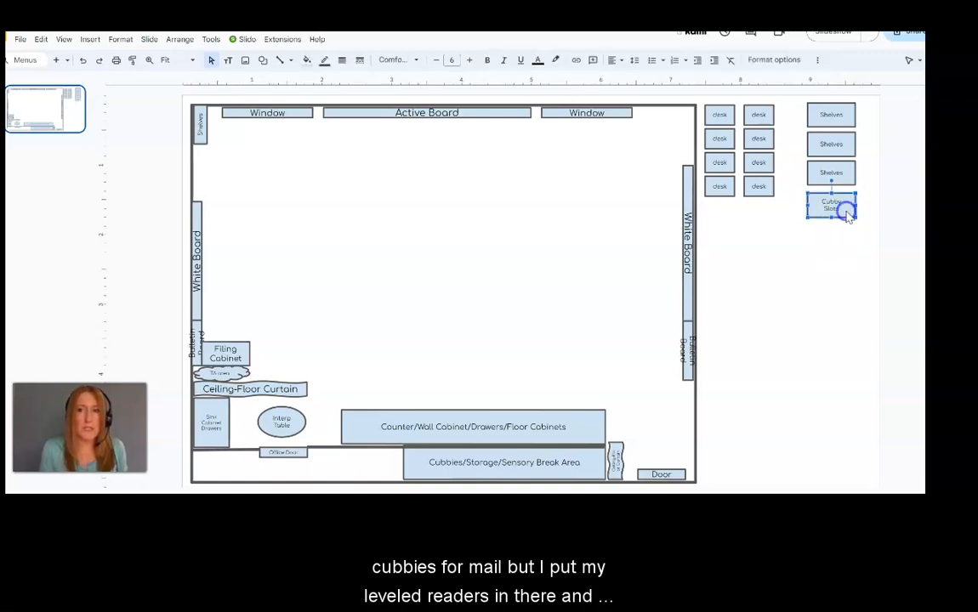
{"action": "key", "text": "ctrl+d"}
{"action": "left_click_drag", "start_coordinate": [841, 220], "coordinate": [819, 242]}
{"action": "left_click", "coordinate": [770, 229]}
{"action": "left_click", "coordinate": [263, 60]}
{"action": "mouse_move", "coordinate": [307, 80]}
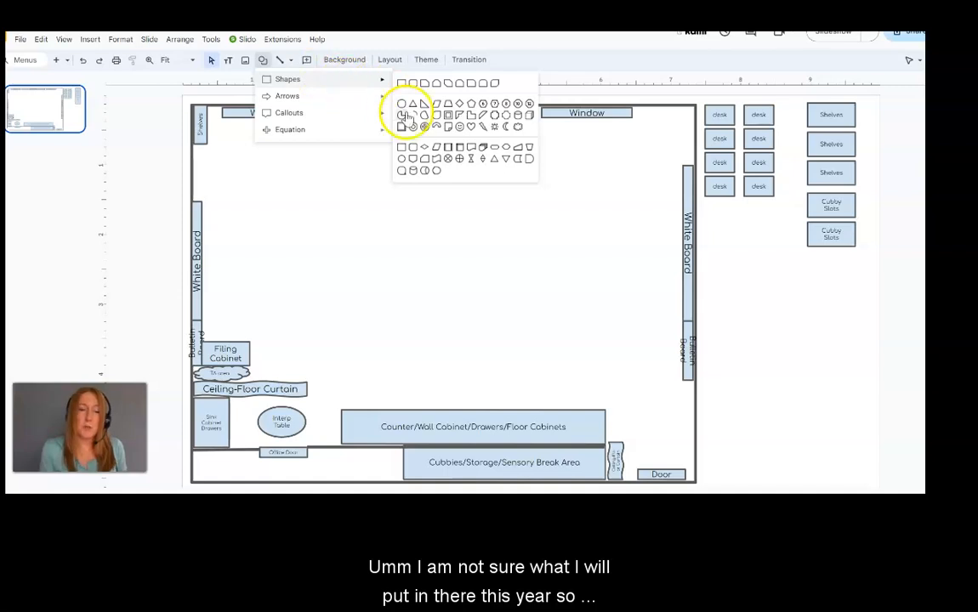
{"action": "left_click", "coordinate": [519, 165]}
{"action": "left_click_drag", "start_coordinate": [714, 218], "coordinate": [765, 267]}
{"action": "key", "text": "ctrl+z"}
- Draw a half-circle chord shape about 0.64 by 0.7 in below the desks and fill it light blue
{"action": "left_click", "coordinate": [262, 60]}
{"action": "mouse_move", "coordinate": [322, 117]}
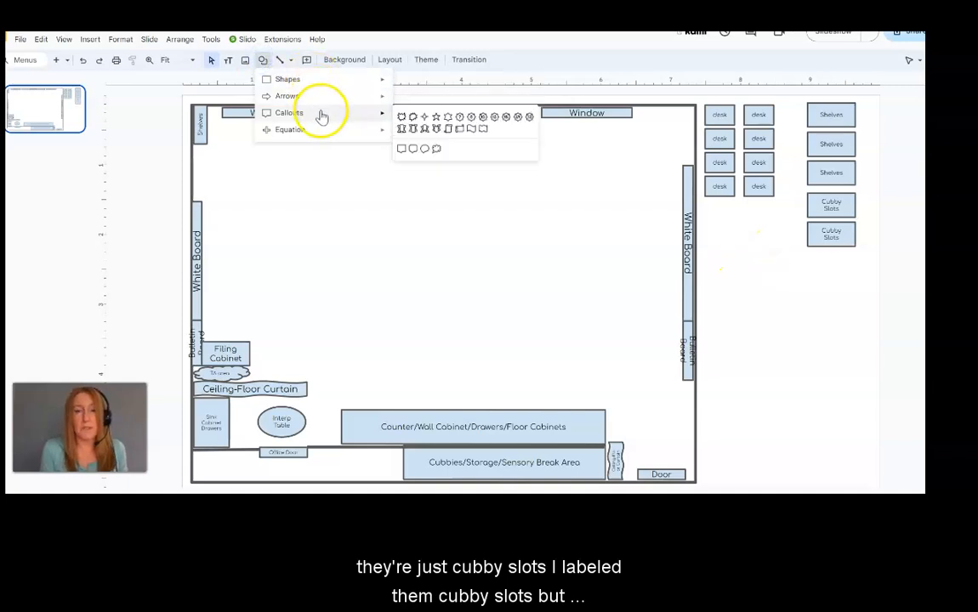
{"action": "mouse_move", "coordinate": [375, 82]}
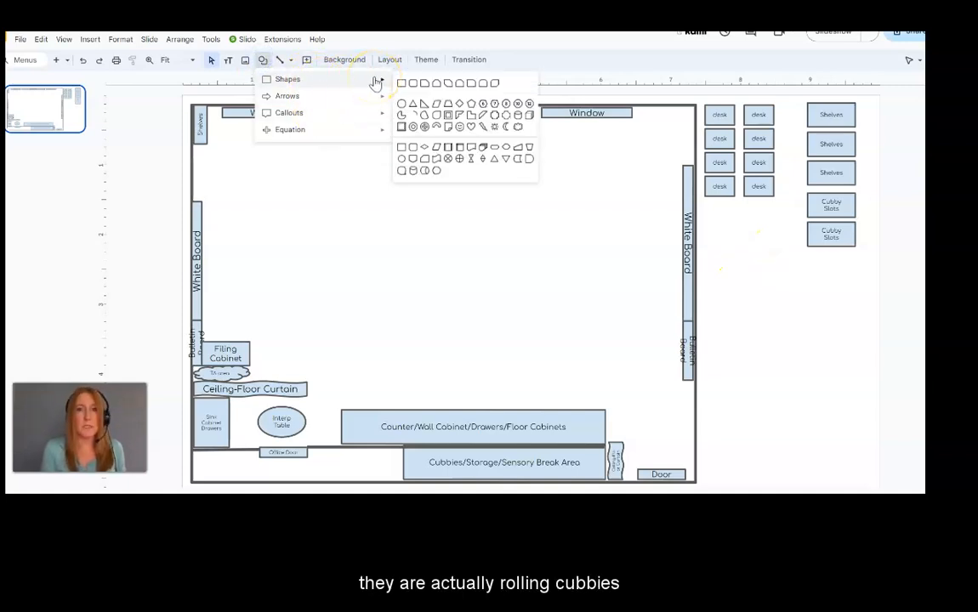
{"action": "left_click", "coordinate": [414, 115]}
{"action": "left_click_drag", "start_coordinate": [722, 225], "coordinate": [767, 271]}
{"action": "left_click", "coordinate": [307, 60]}
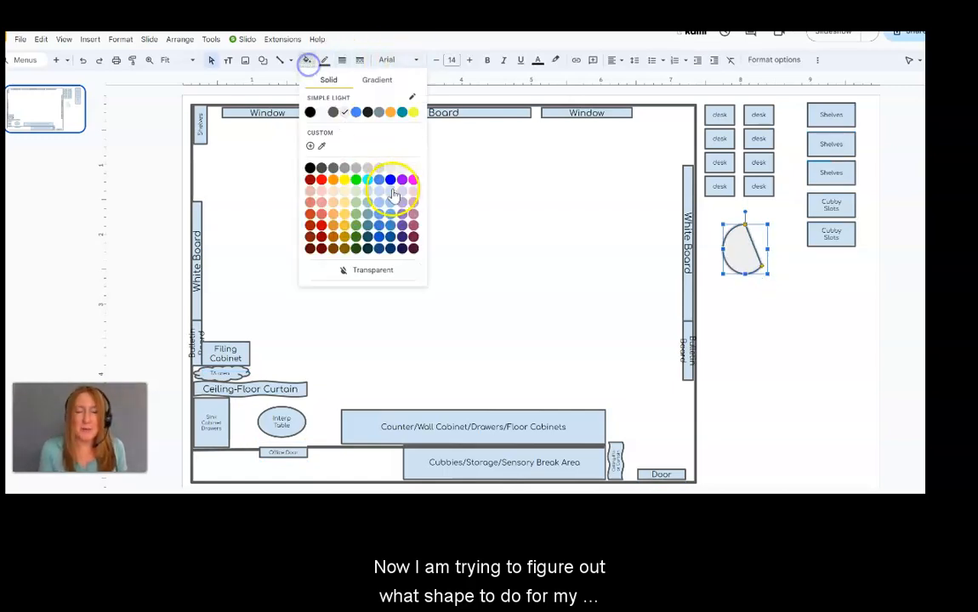
{"action": "left_click", "coordinate": [394, 195]}
- Label the half-circle shape "Kidney Table" in Comfortaa size 5
{"action": "left_click", "coordinate": [743, 246]}
{"action": "left_click", "coordinate": [401, 60]}
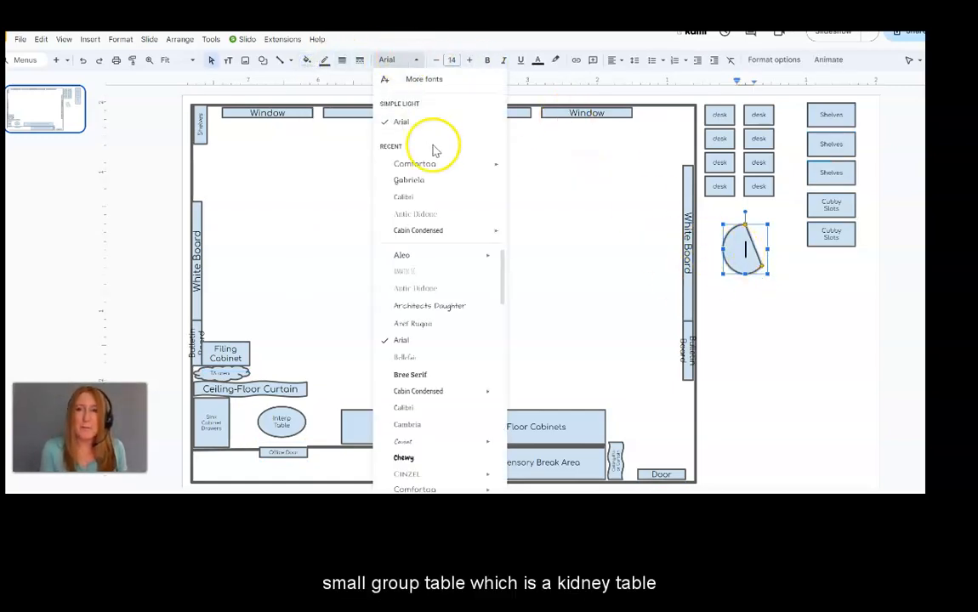
{"action": "left_click", "coordinate": [430, 159]}
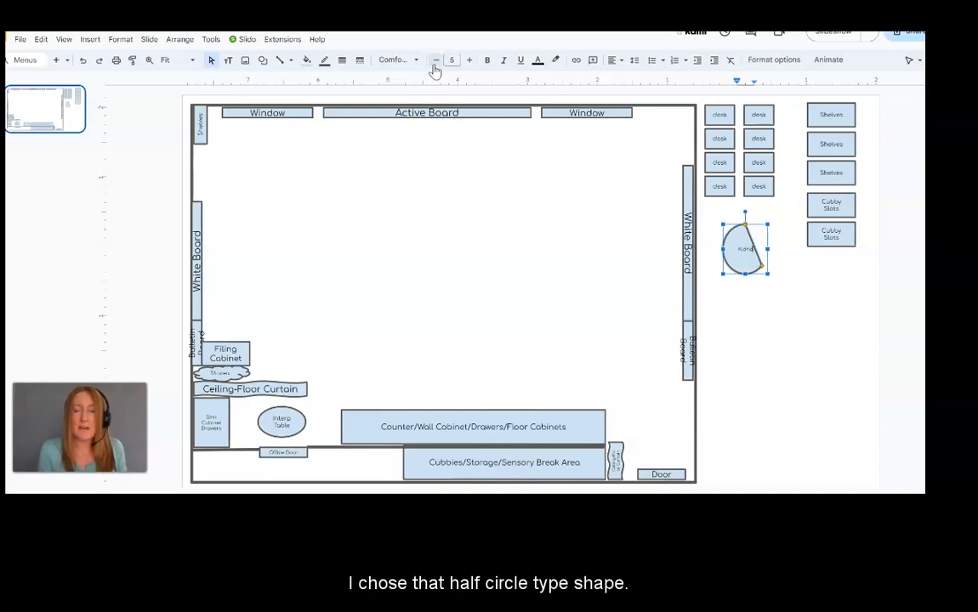
{"action": "left_click", "coordinate": [471, 139]}
{"action": "left_click", "coordinate": [740, 259]}
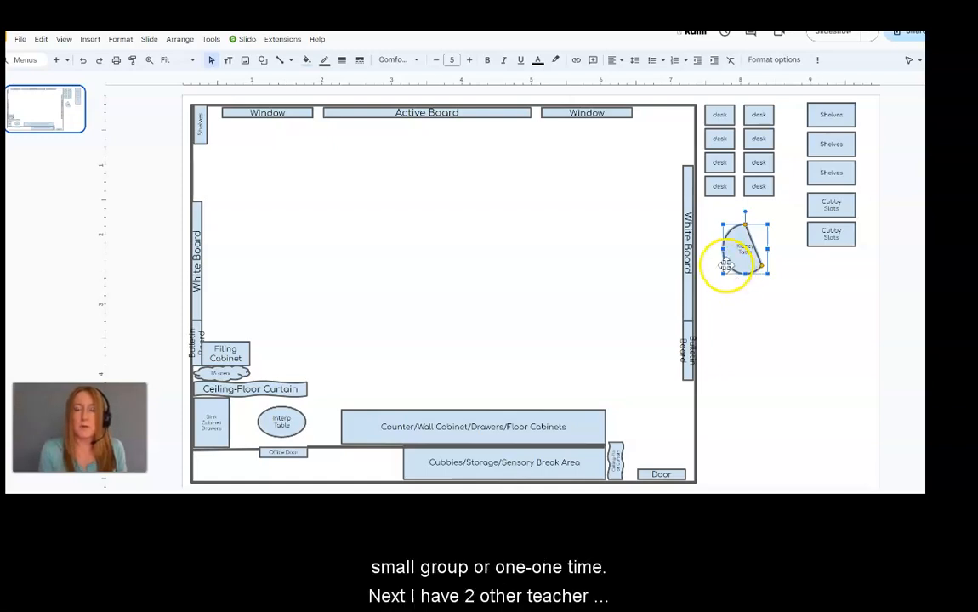
- Move the kidney table closer to the desks and add two rectangles about 0.8 by 0.45 in labelled "Table" side by side beneath it
{"action": "left_click_drag", "start_coordinate": [720, 255], "coordinate": [825, 293]}
{"action": "left_click", "coordinate": [764, 292]}
{"action": "type", "text": "table"}
{"action": "left_click", "coordinate": [804, 317]}
- Copy a desk below the first table, enlarge it to about 0.5 by 0.35 in, and relabel it "Media Desk"
{"action": "left_click", "coordinate": [762, 187]}
{"action": "left_click_drag", "start_coordinate": [770, 200], "coordinate": [719, 327]}
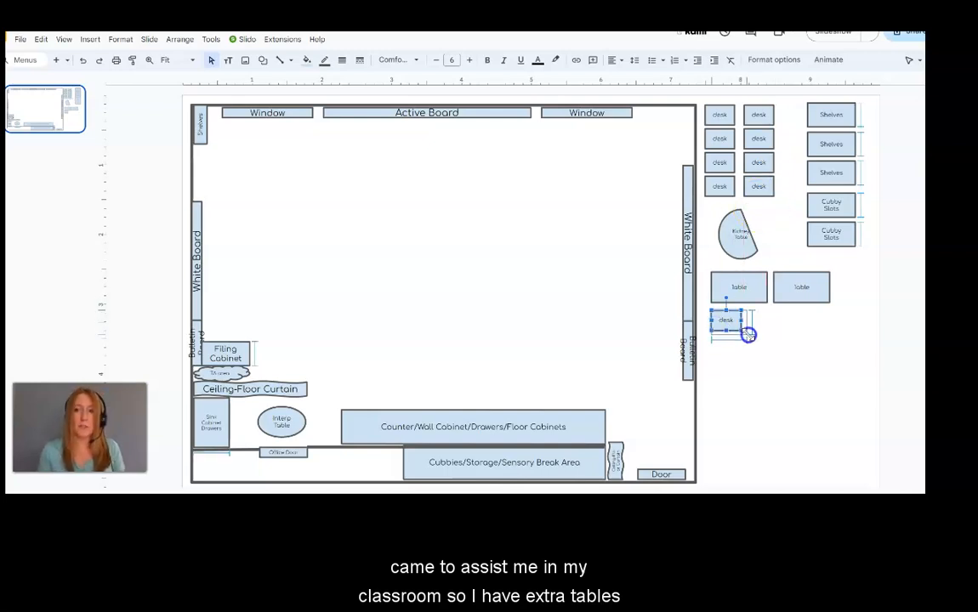
{"action": "double_click", "coordinate": [736, 324]}
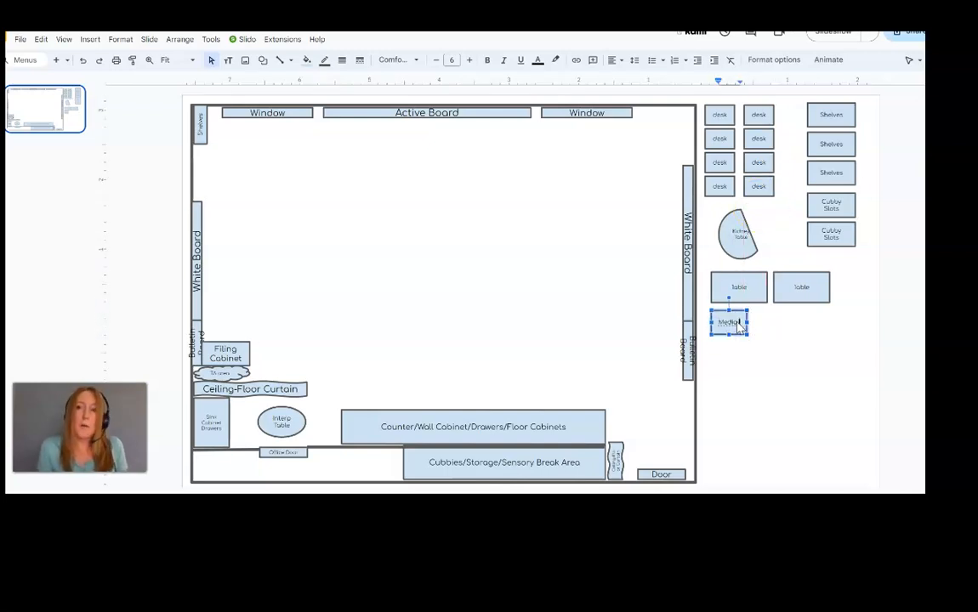
{"action": "type", "text": "Media Desk"}
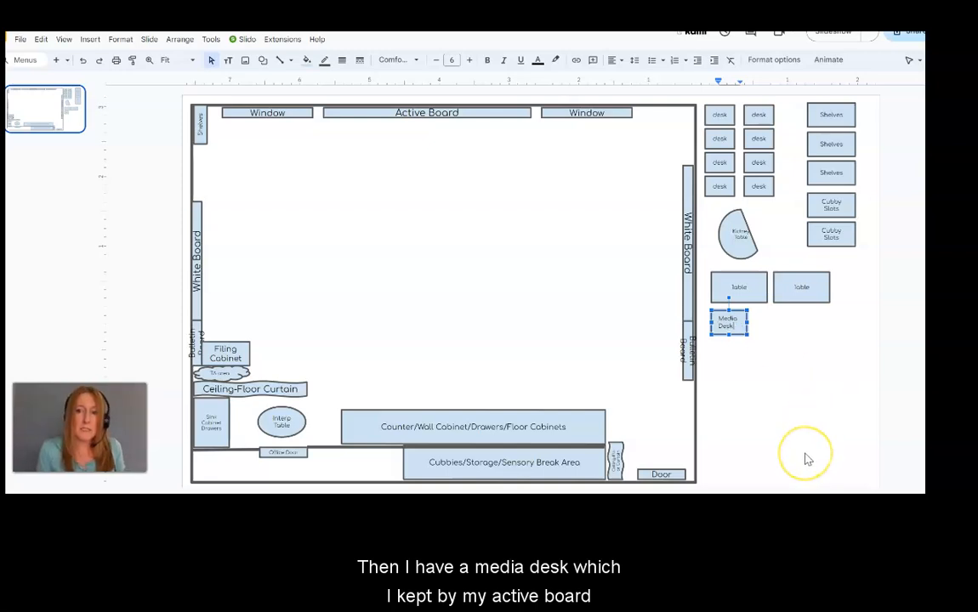
{"action": "left_click", "coordinate": [822, 391]}
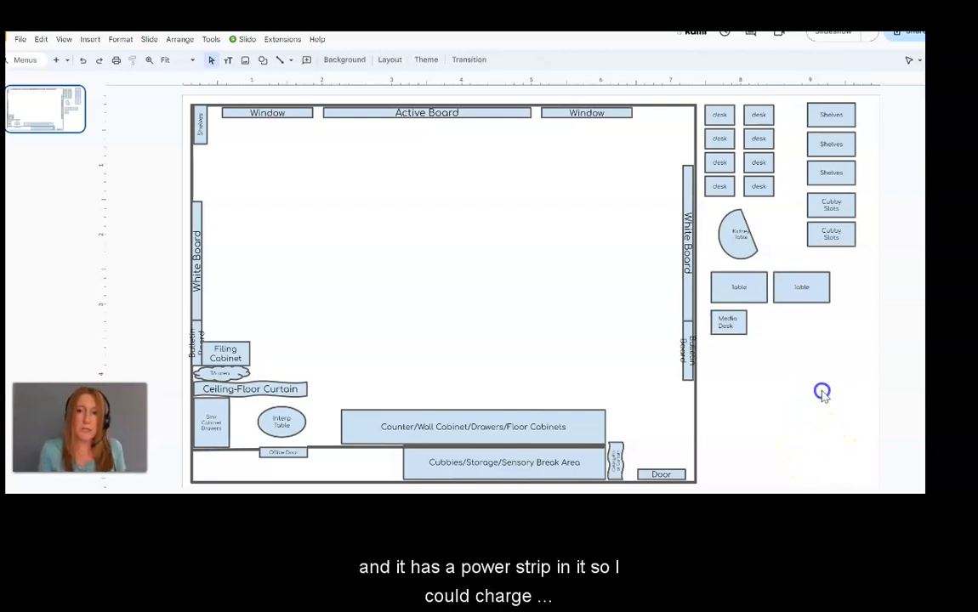